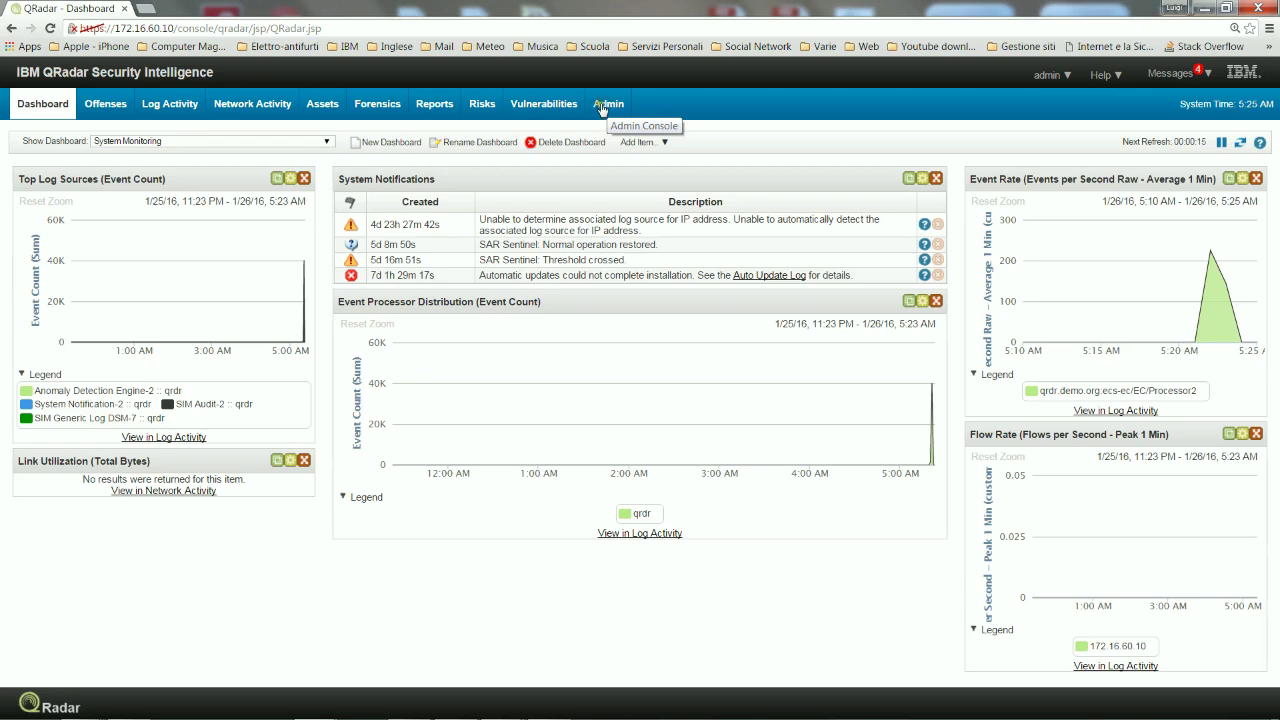
Open the Define Actions window from the admin settings, then reposition and enlarge it
click(611, 108)
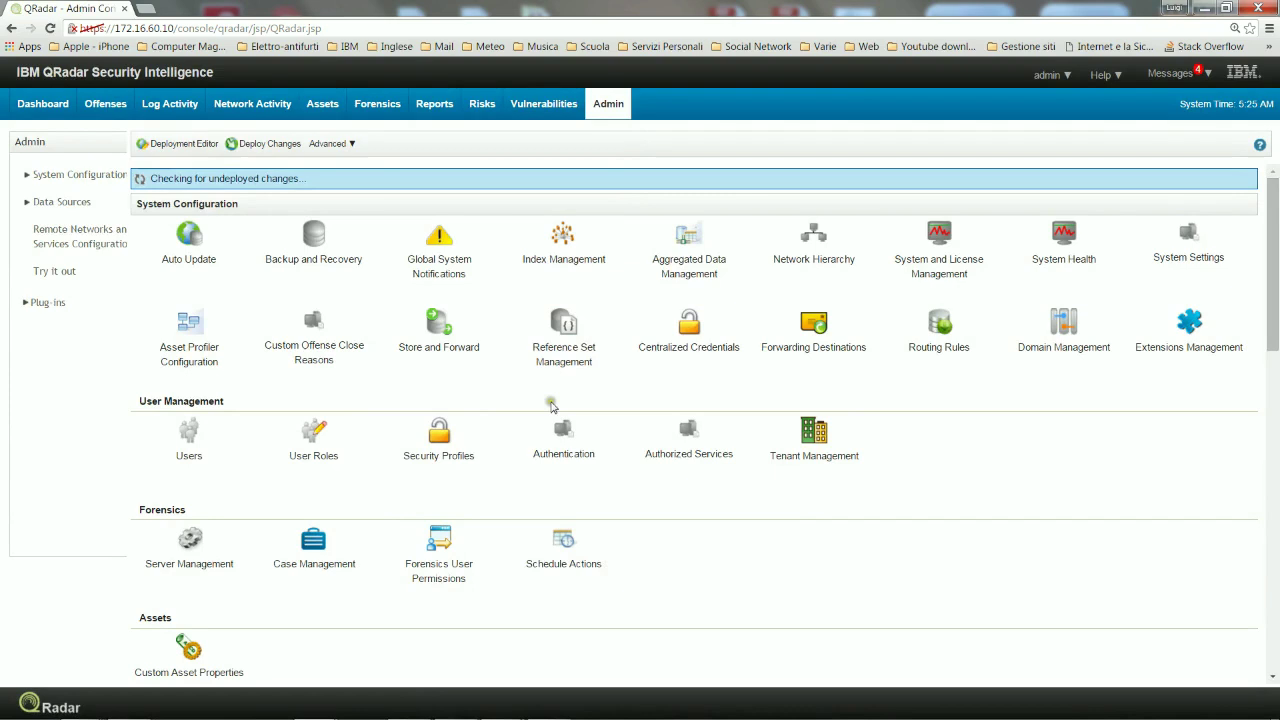
scroll(250, 510, down, 5)
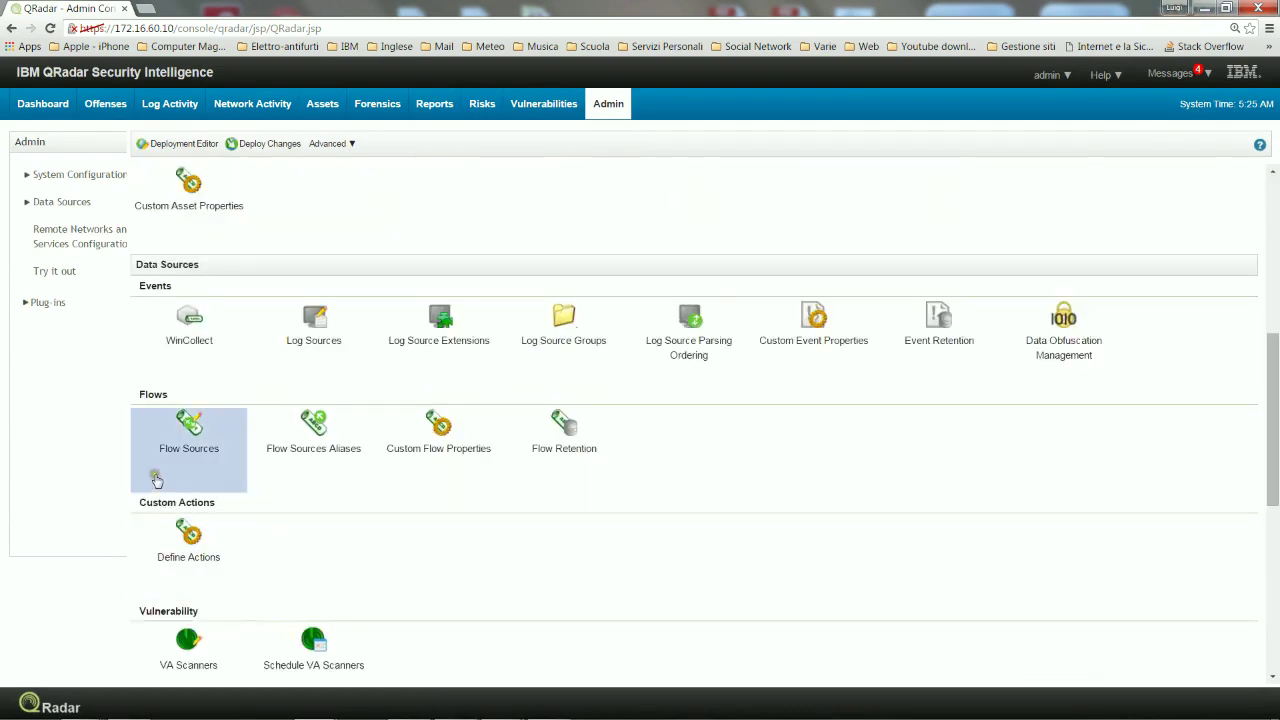
click(190, 537)
drag(511, 17, 646, 51)
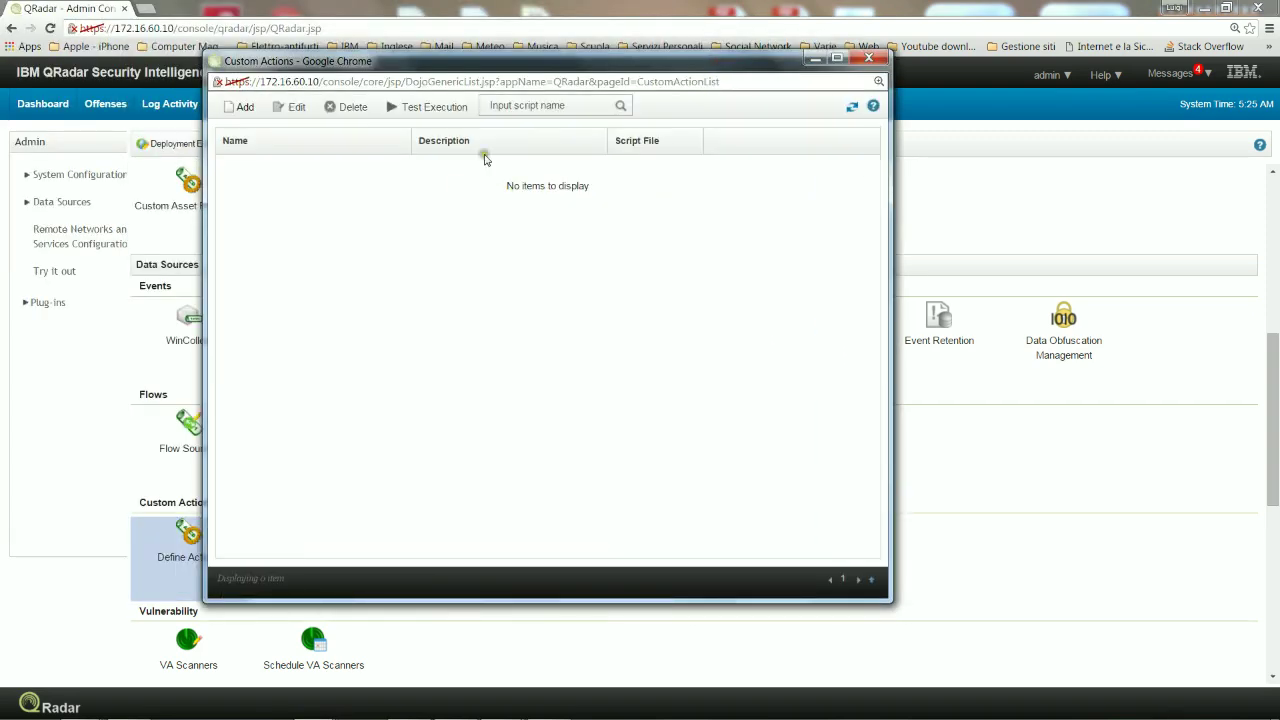
drag(886, 600, 997, 632)
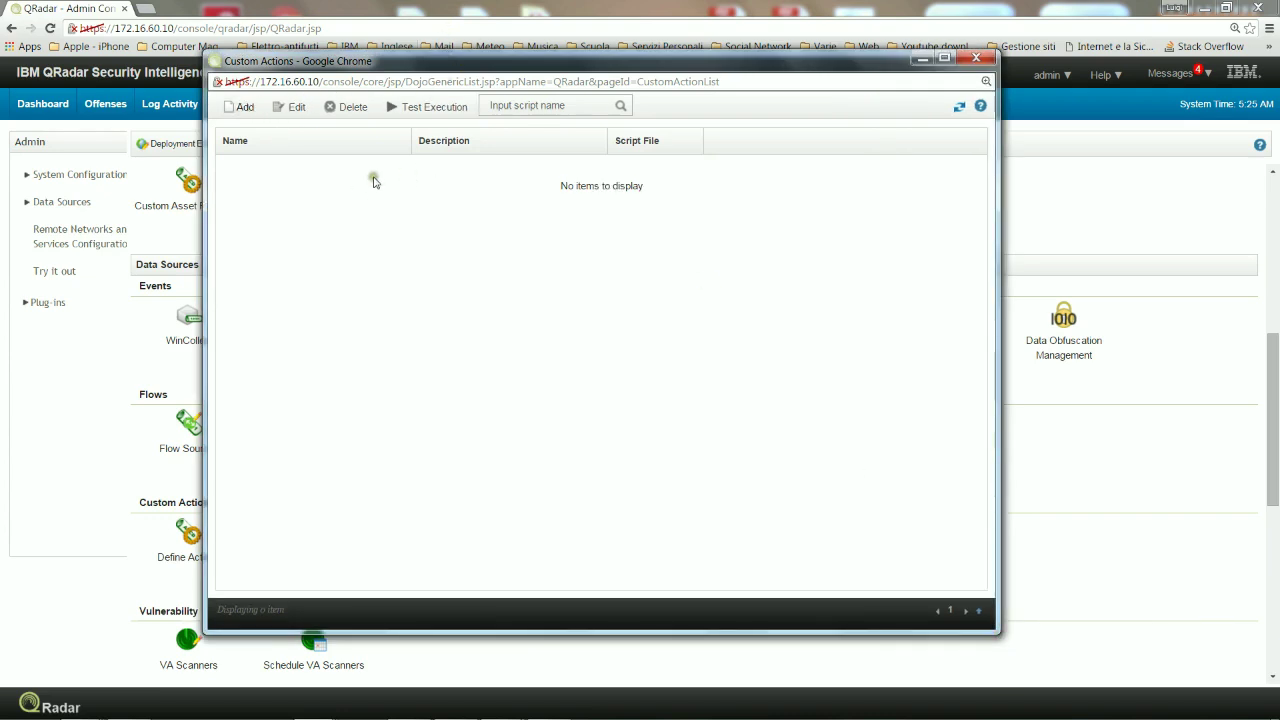
Start a new custom action with the name mioscript and the description mioscript
click(245, 109)
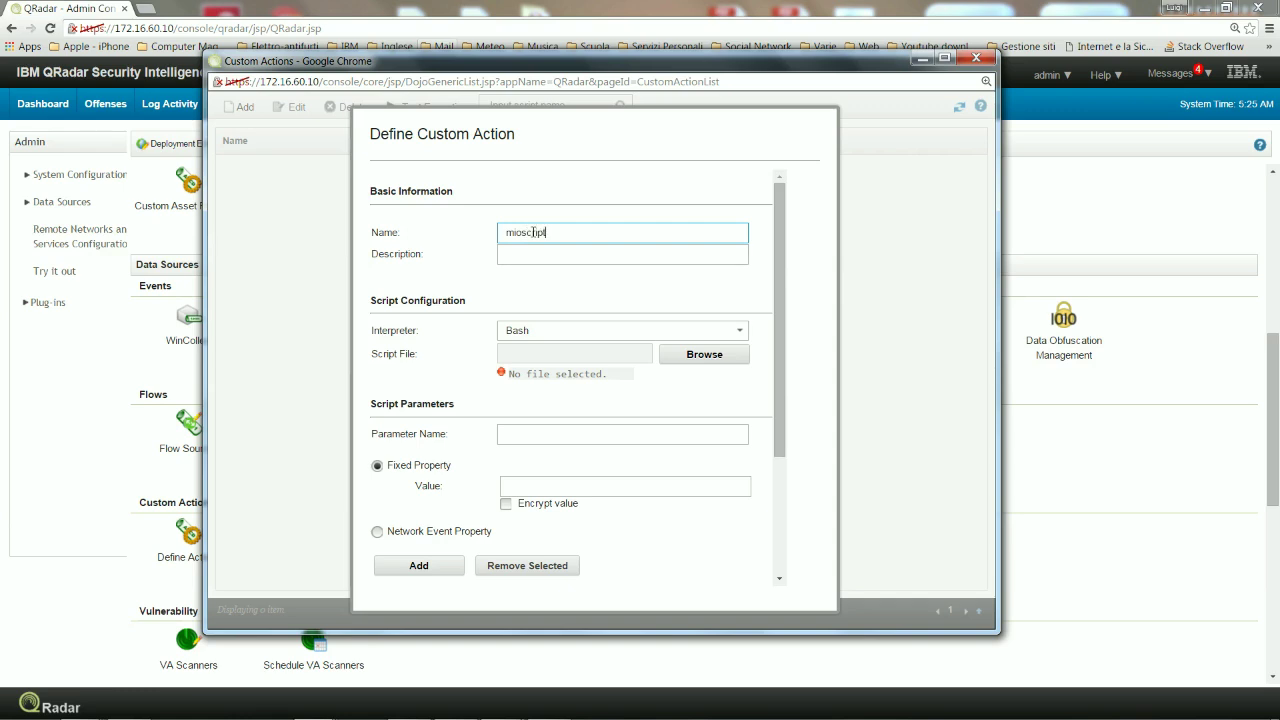
drag(562, 234, 503, 233)
click(511, 251)
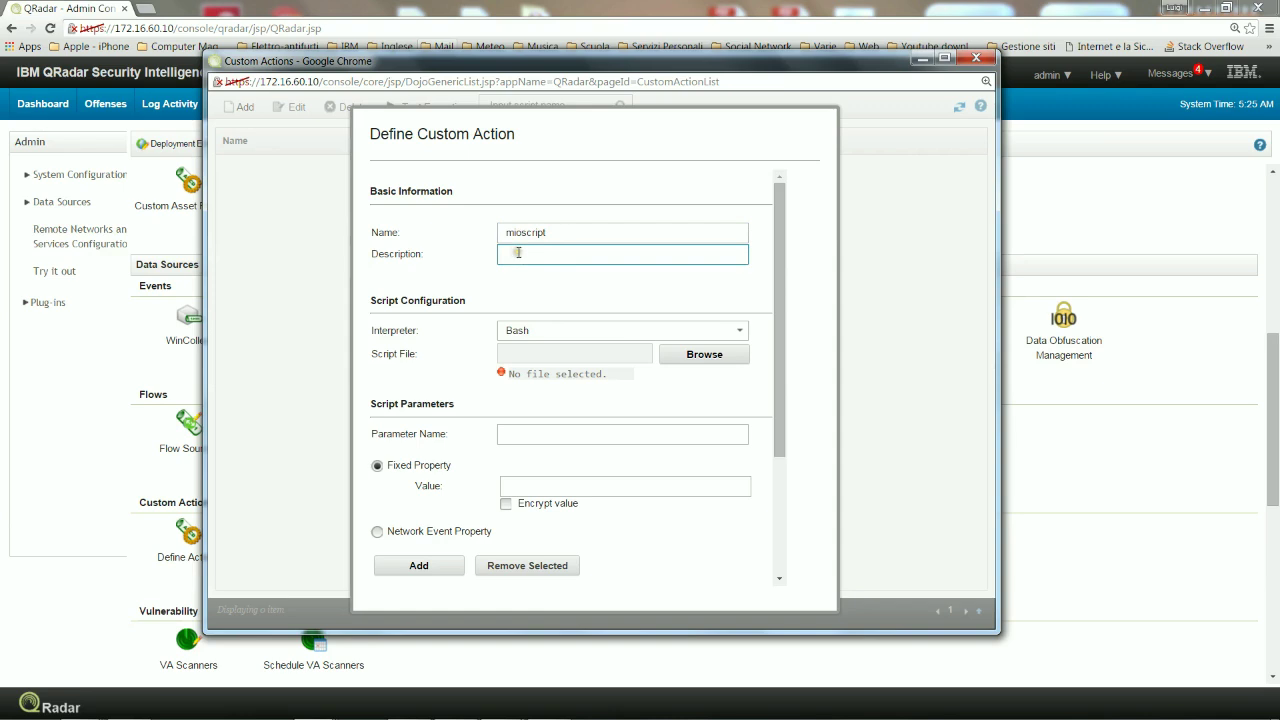
Set the custom action's interpreter to Perl and choose perl_sample.pl as its script file
click(741, 332)
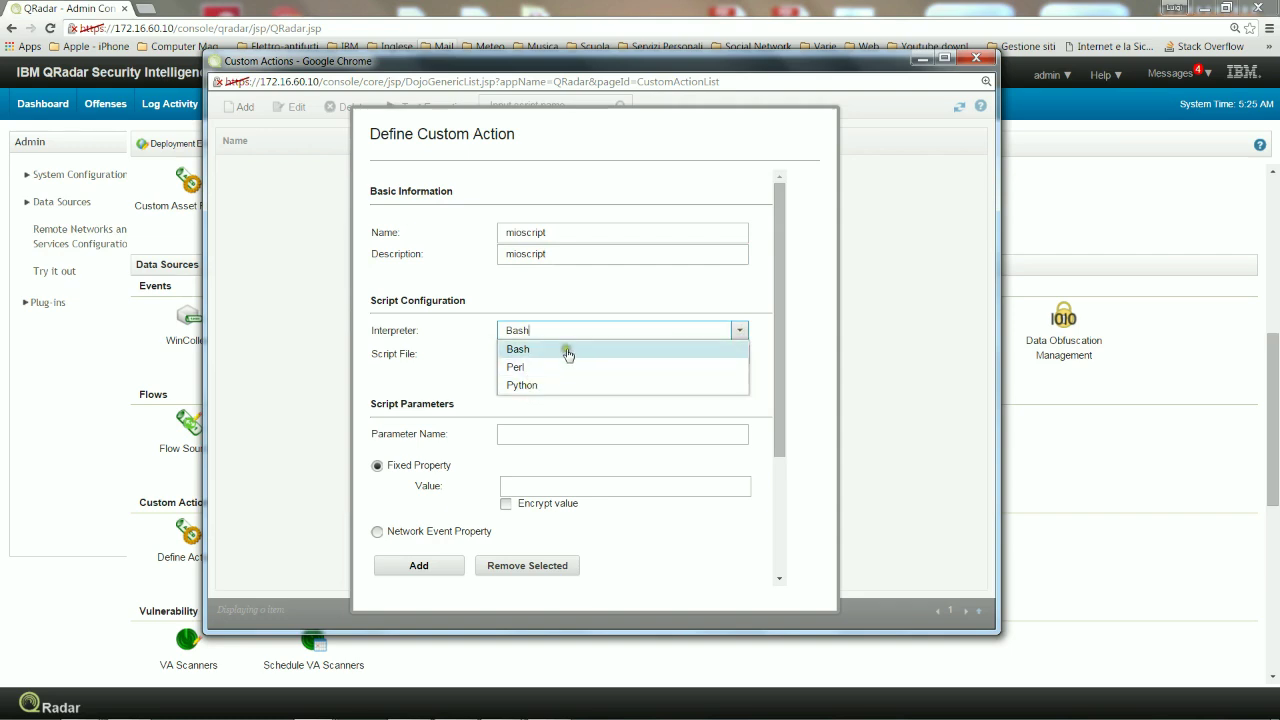
click(622, 287)
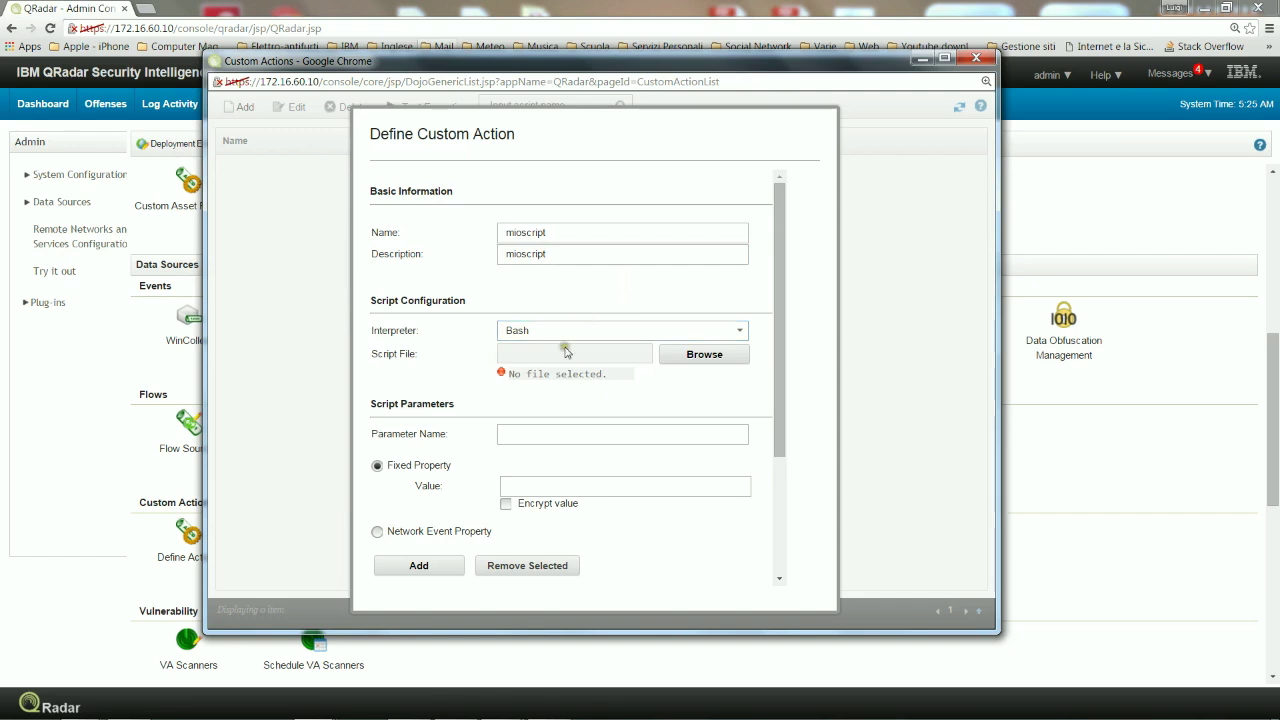
click(741, 331)
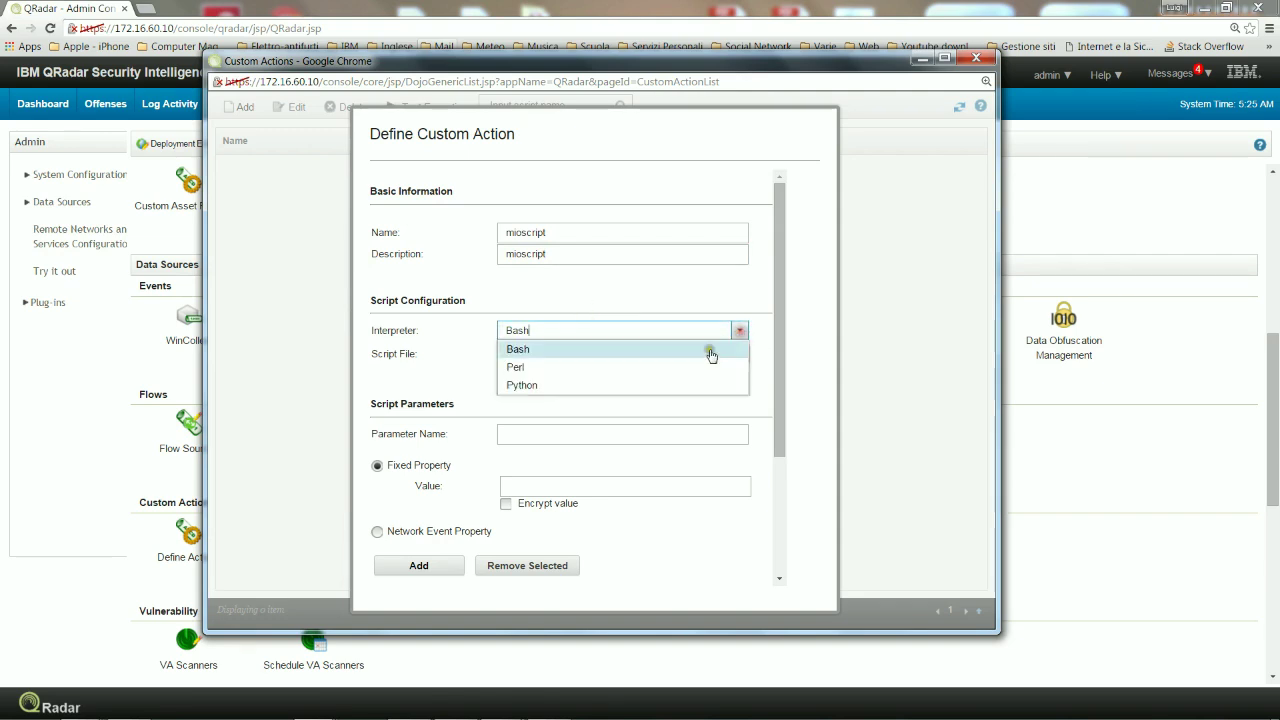
click(574, 366)
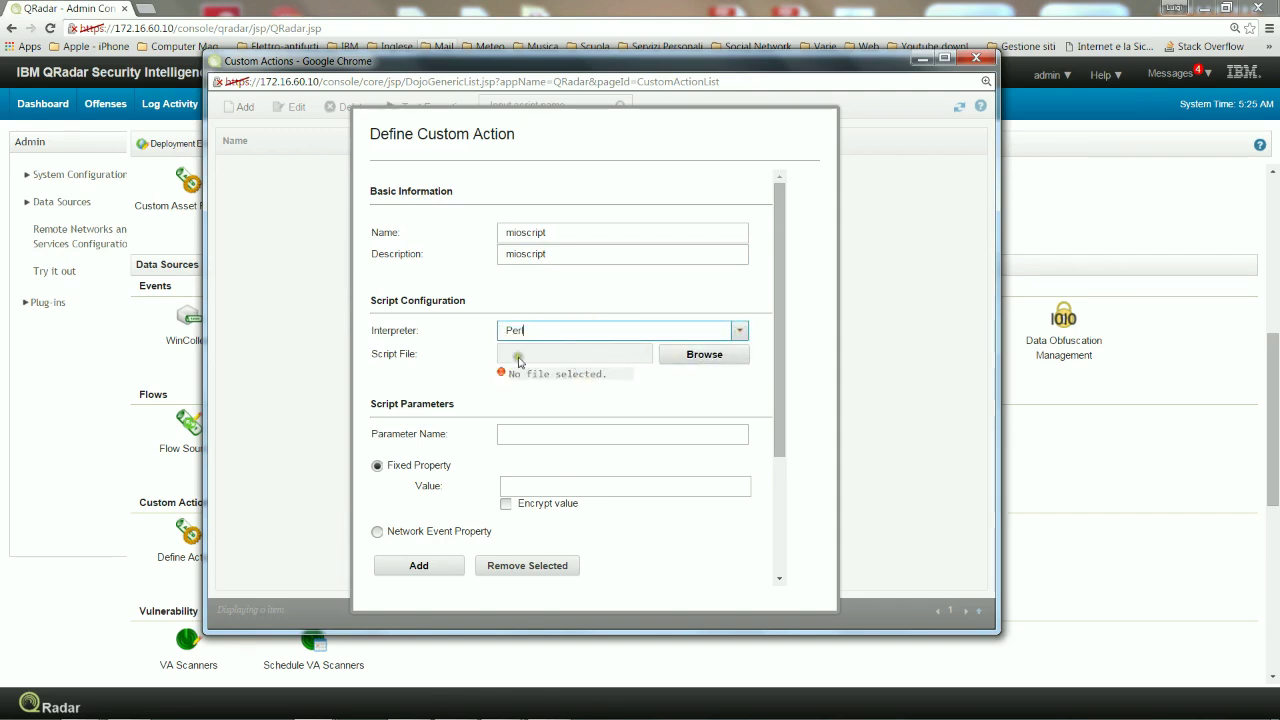
click(704, 358)
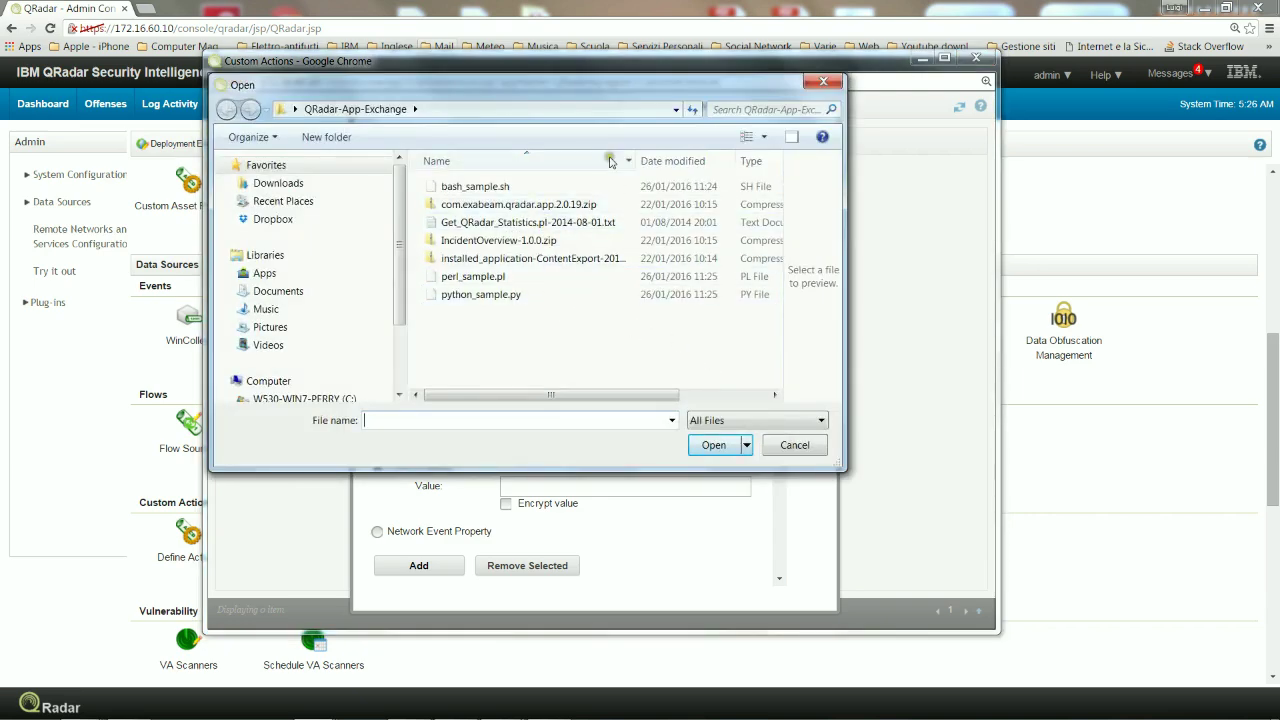
click(500, 277)
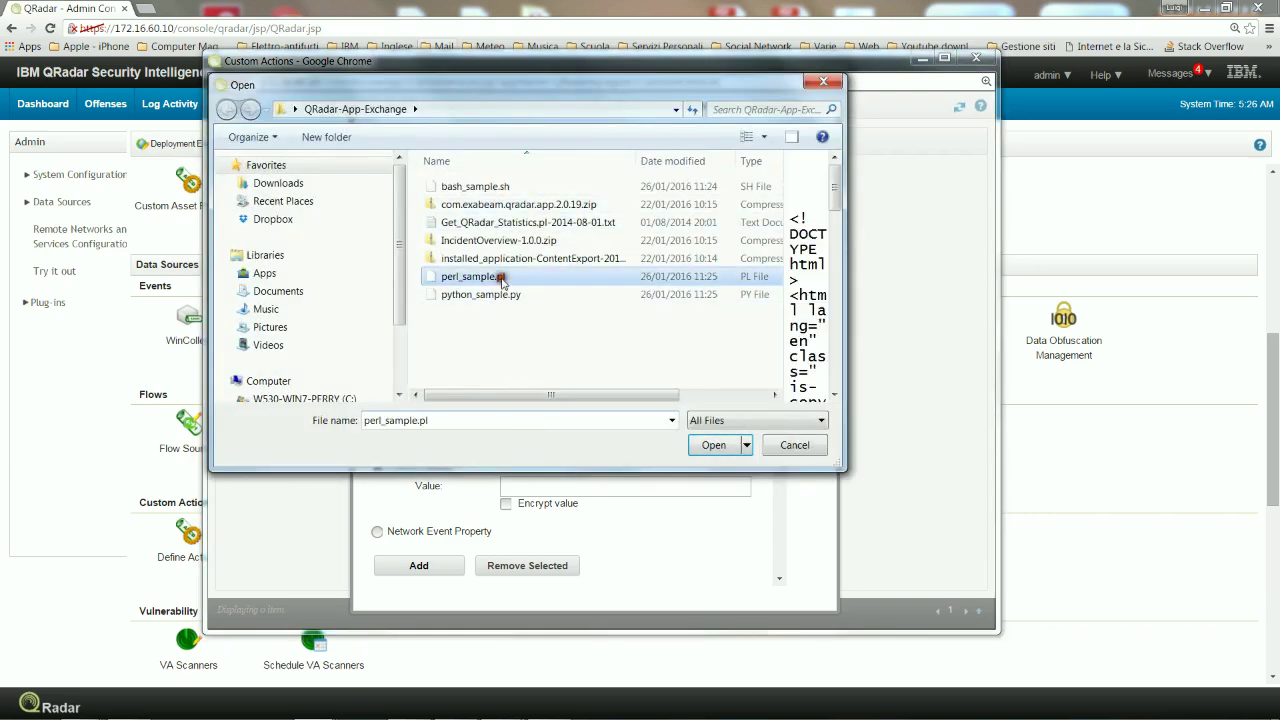
click(714, 444)
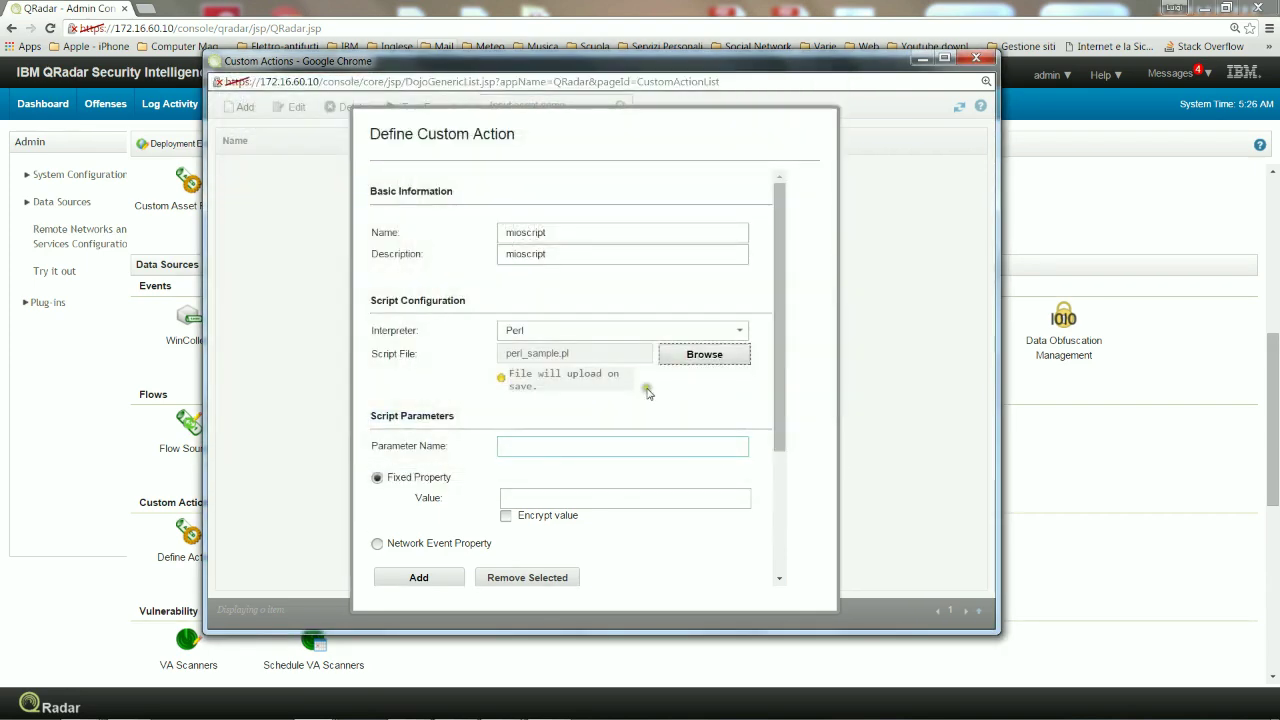
Enter a parameter name and add the script parameter as a Network Event Property using AccountName
click(560, 453)
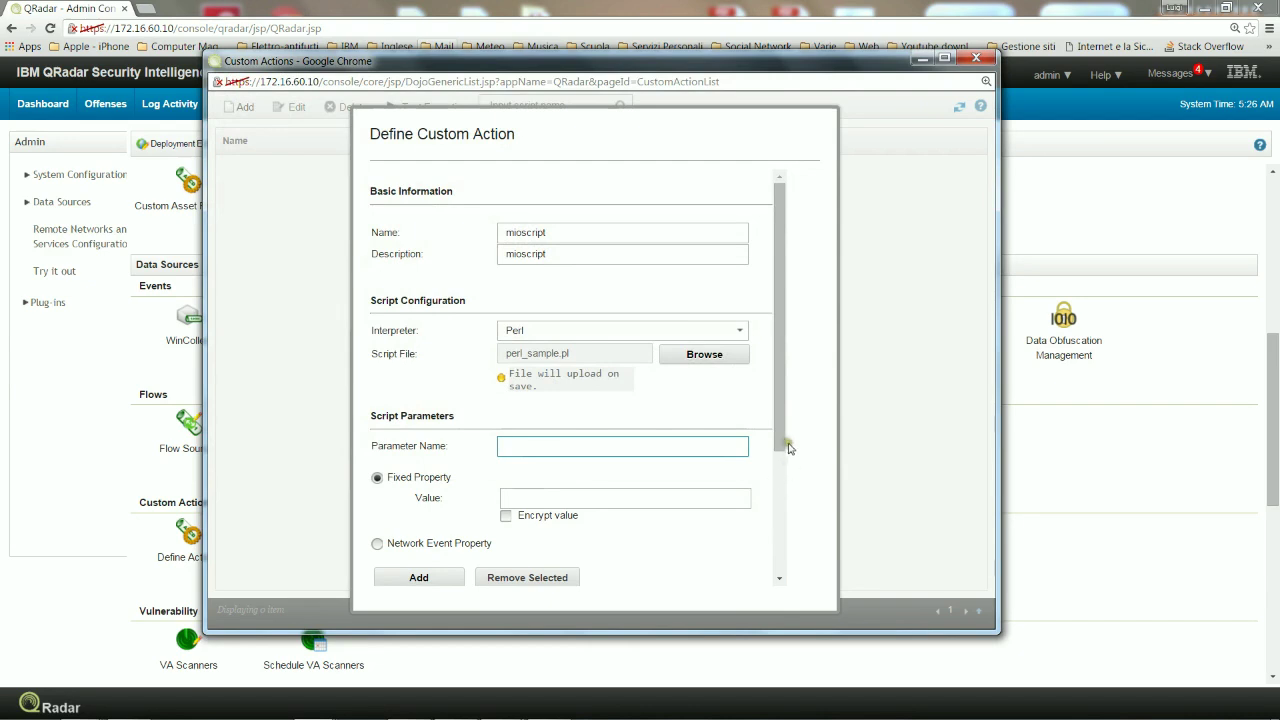
drag(785, 445, 773, 500)
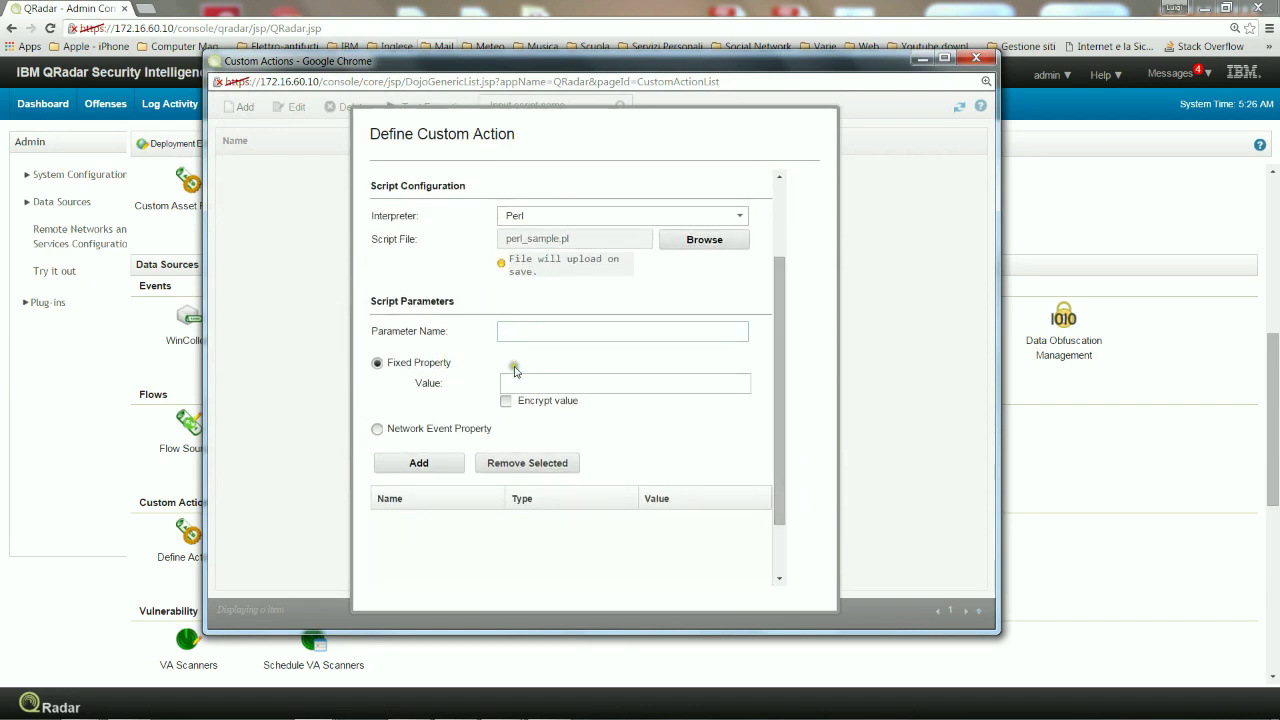
click(395, 434)
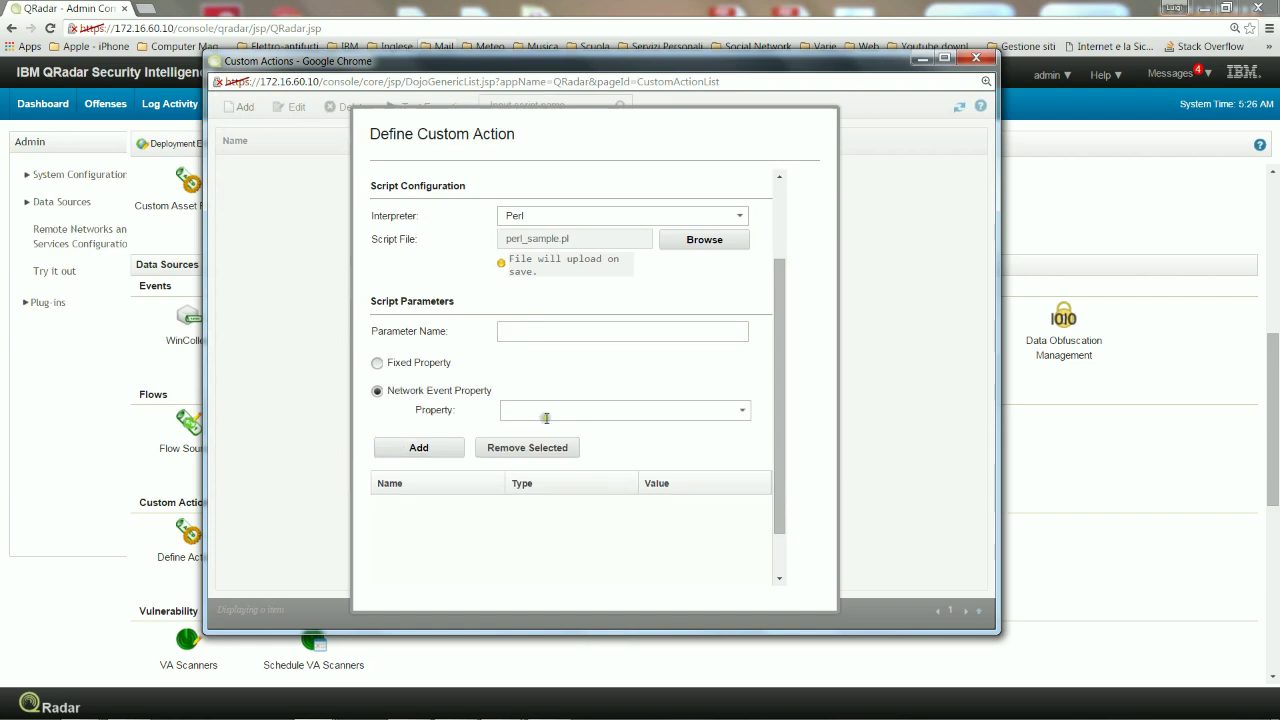
click(741, 412)
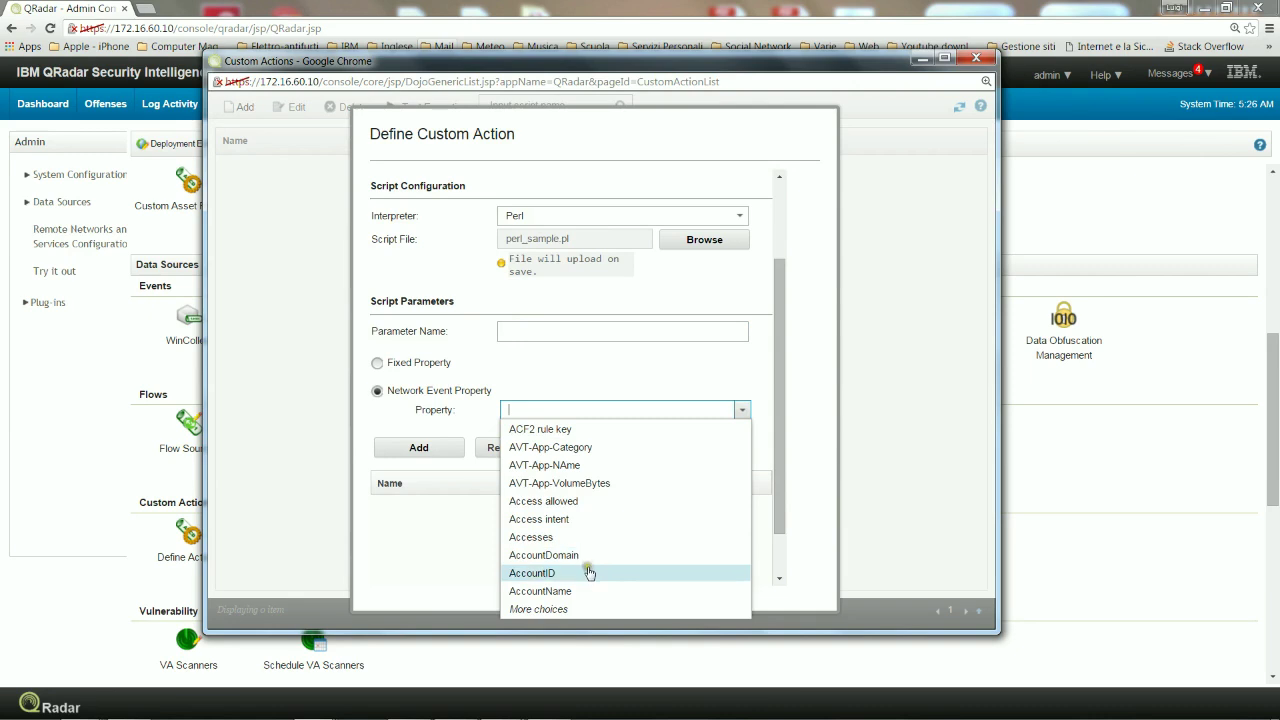
click(590, 591)
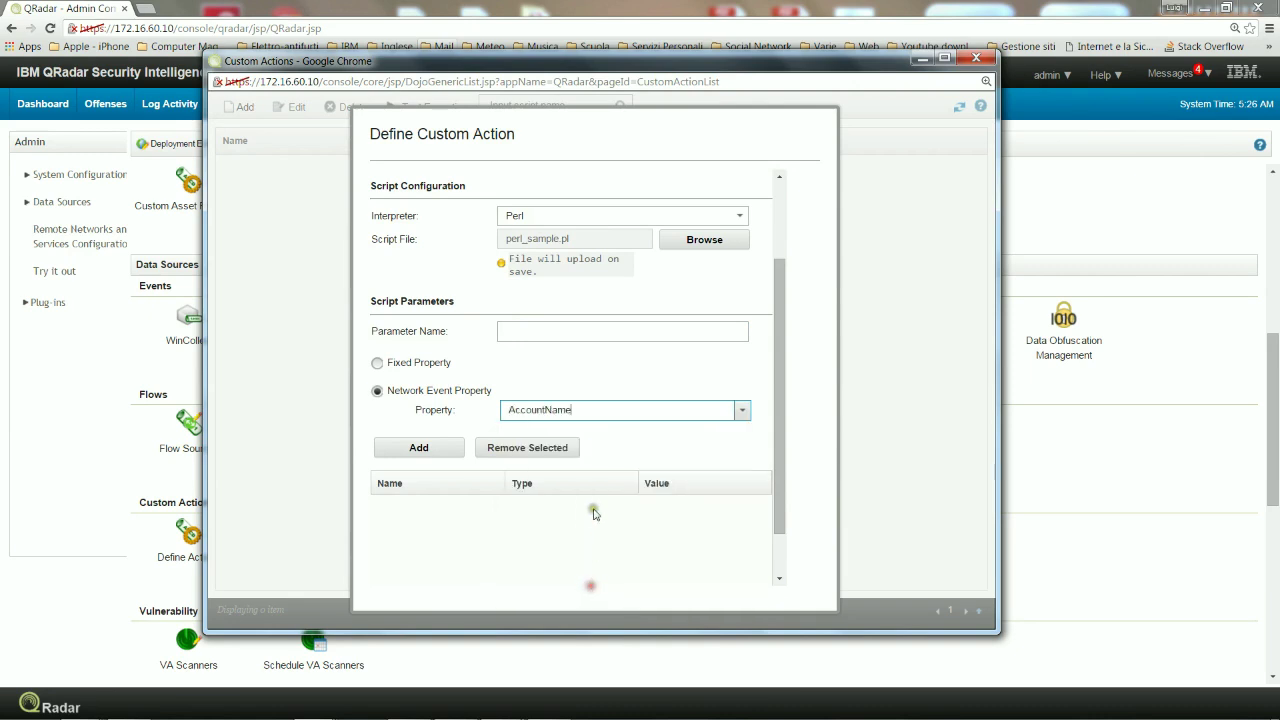
click(536, 331)
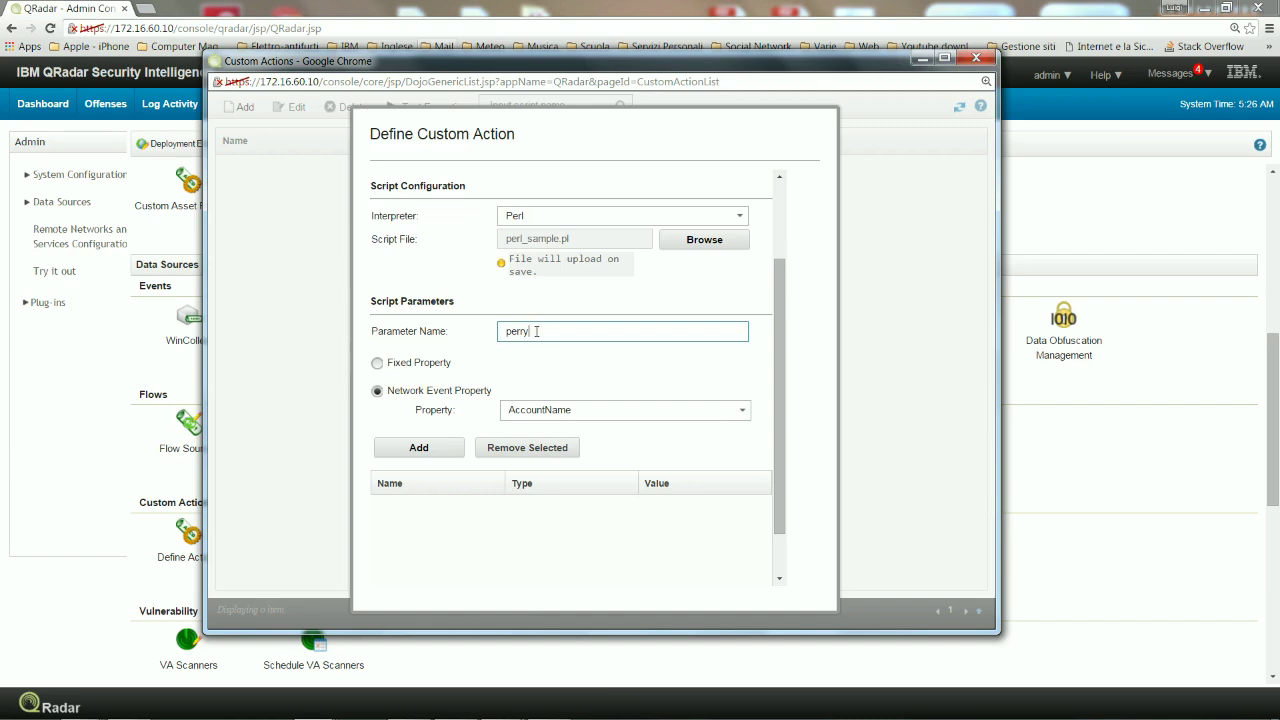
click(443, 450)
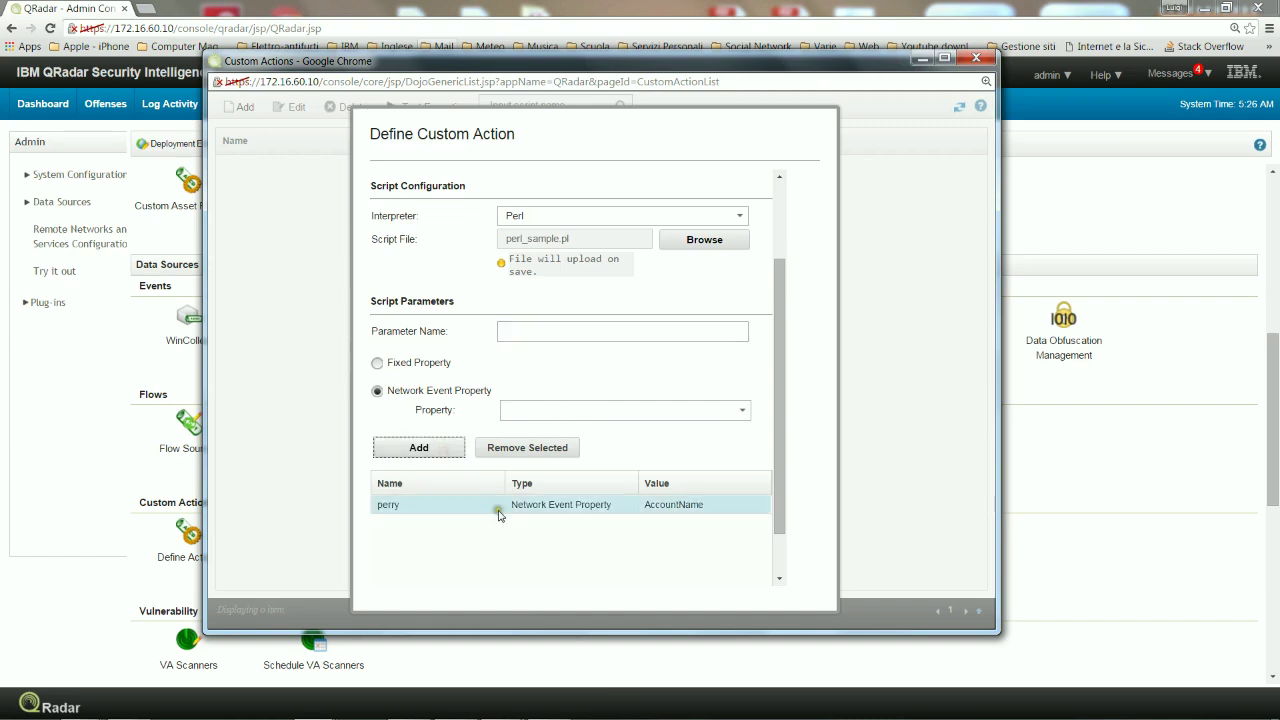
Save the mioscript custom action and dismiss the message
scroll(788, 500, down, 2)
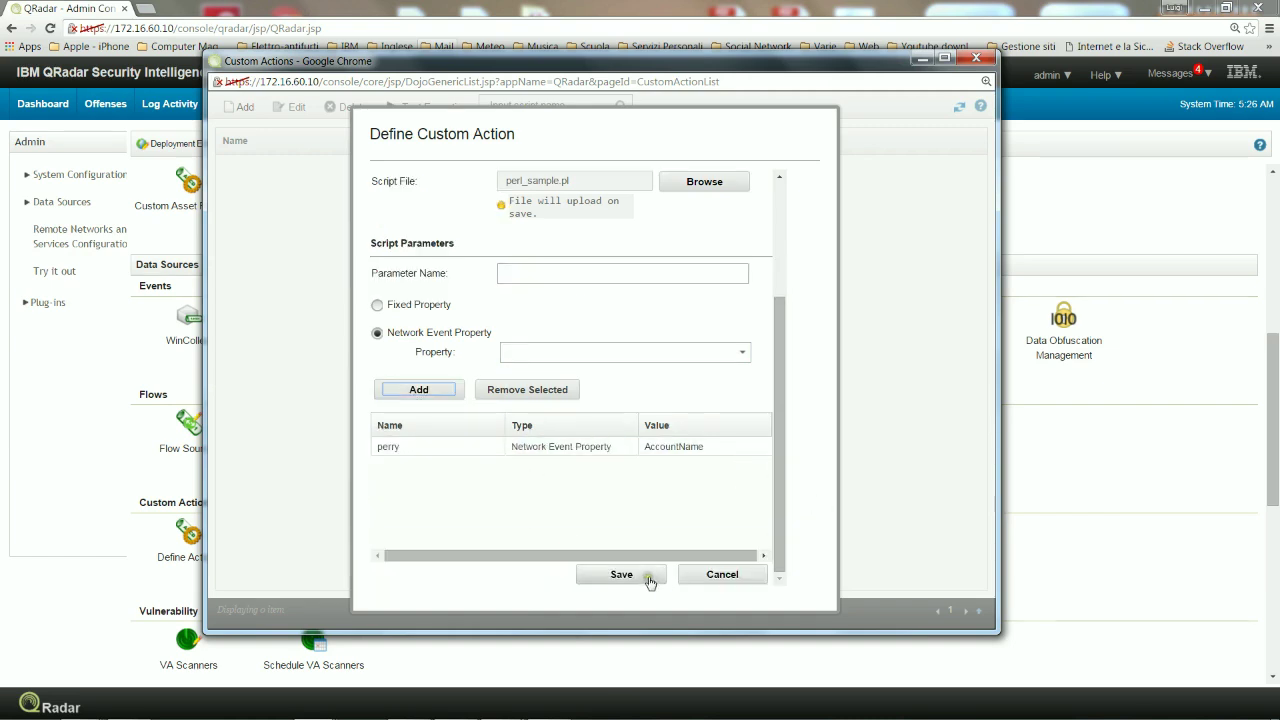
click(648, 575)
click(596, 386)
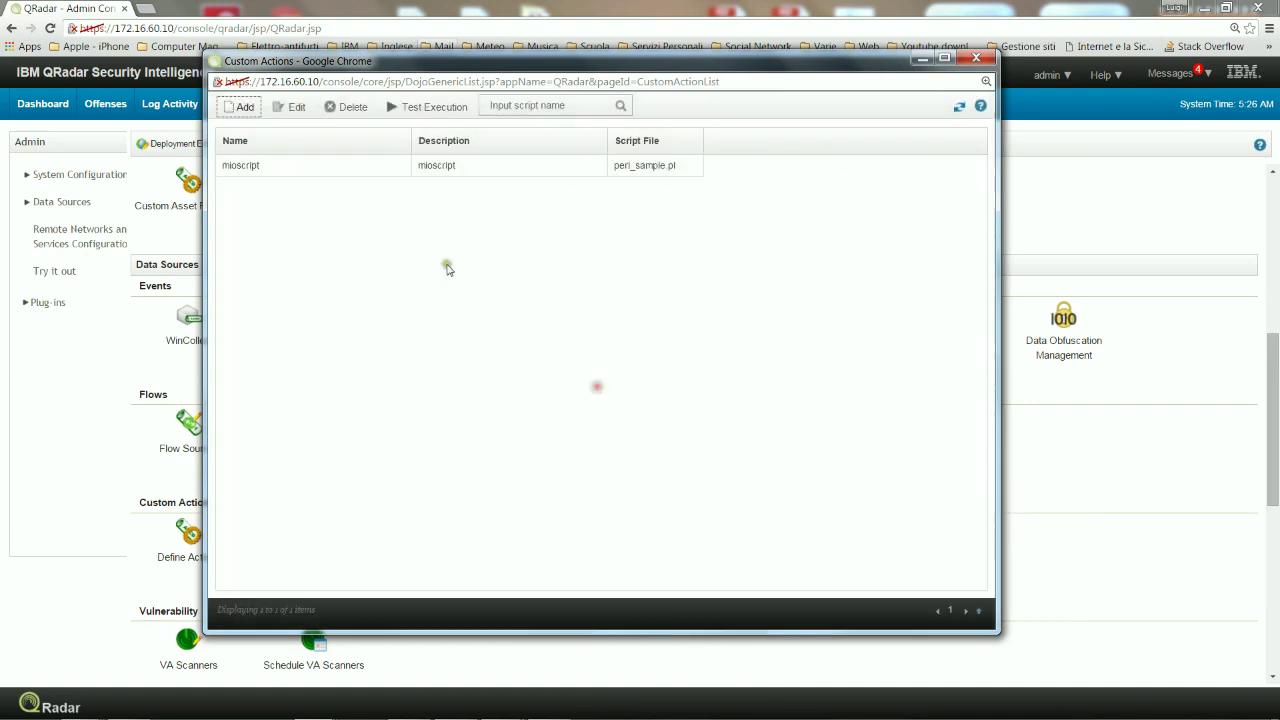
Run a test execution of the mioscript custom action and close the test dialog
click(297, 168)
click(272, 165)
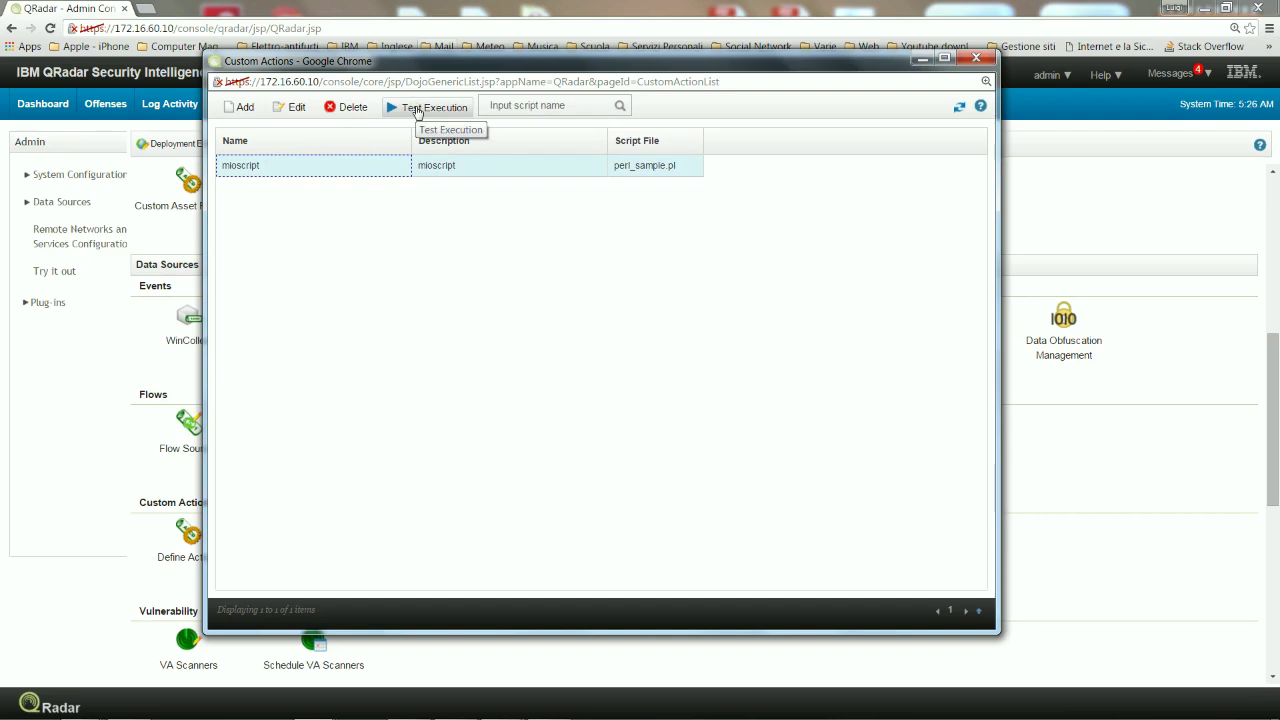
click(417, 112)
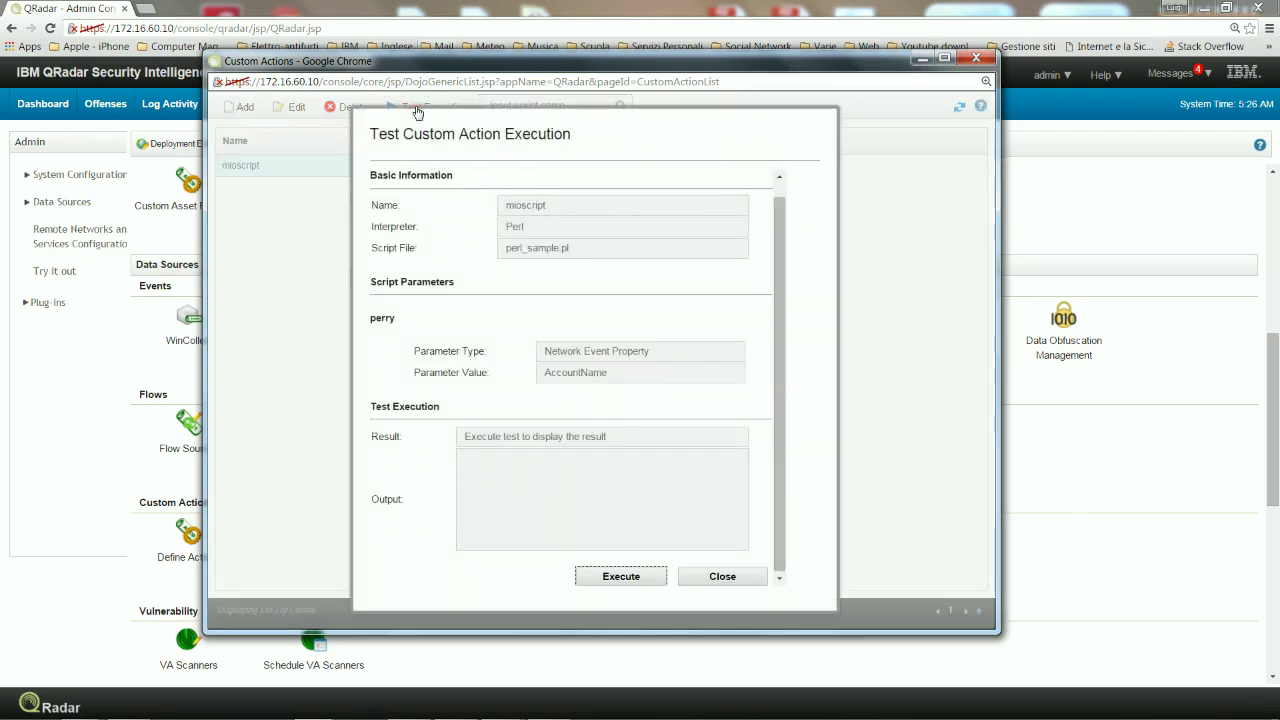
click(617, 580)
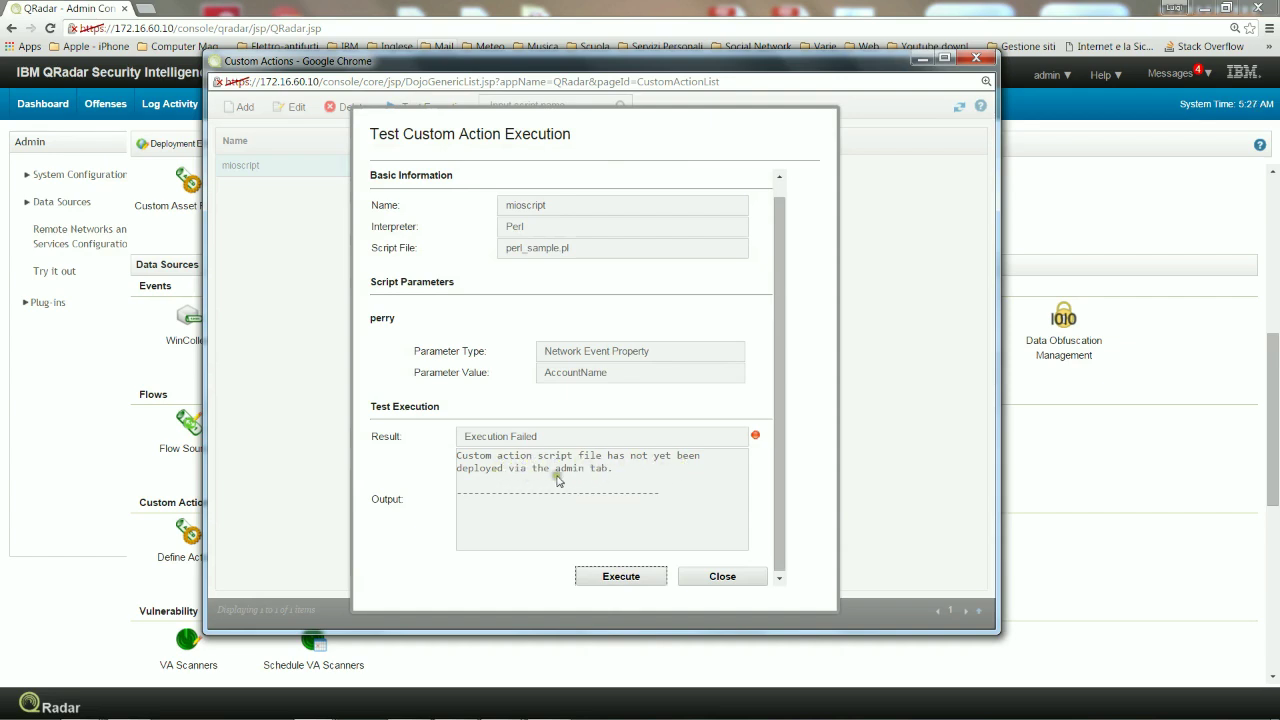
click(722, 577)
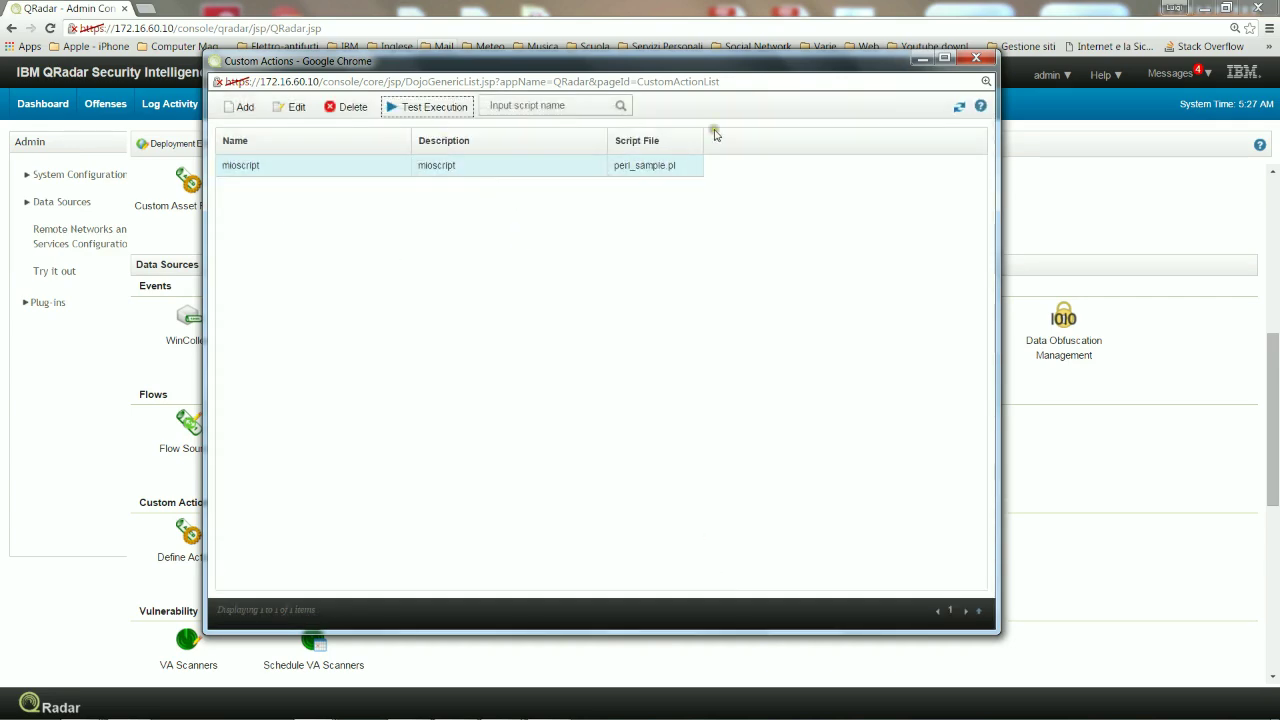
Close the Custom Actions window and deploy the pending configuration changes
click(975, 60)
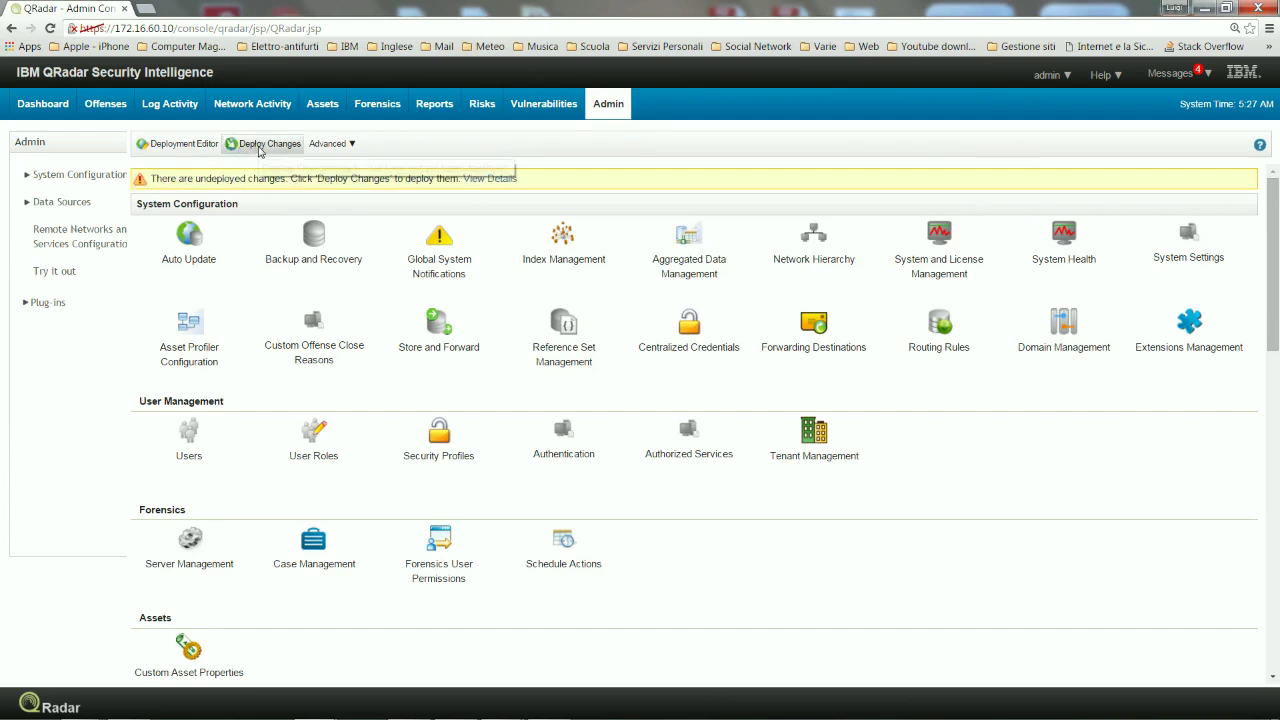
click(246, 145)
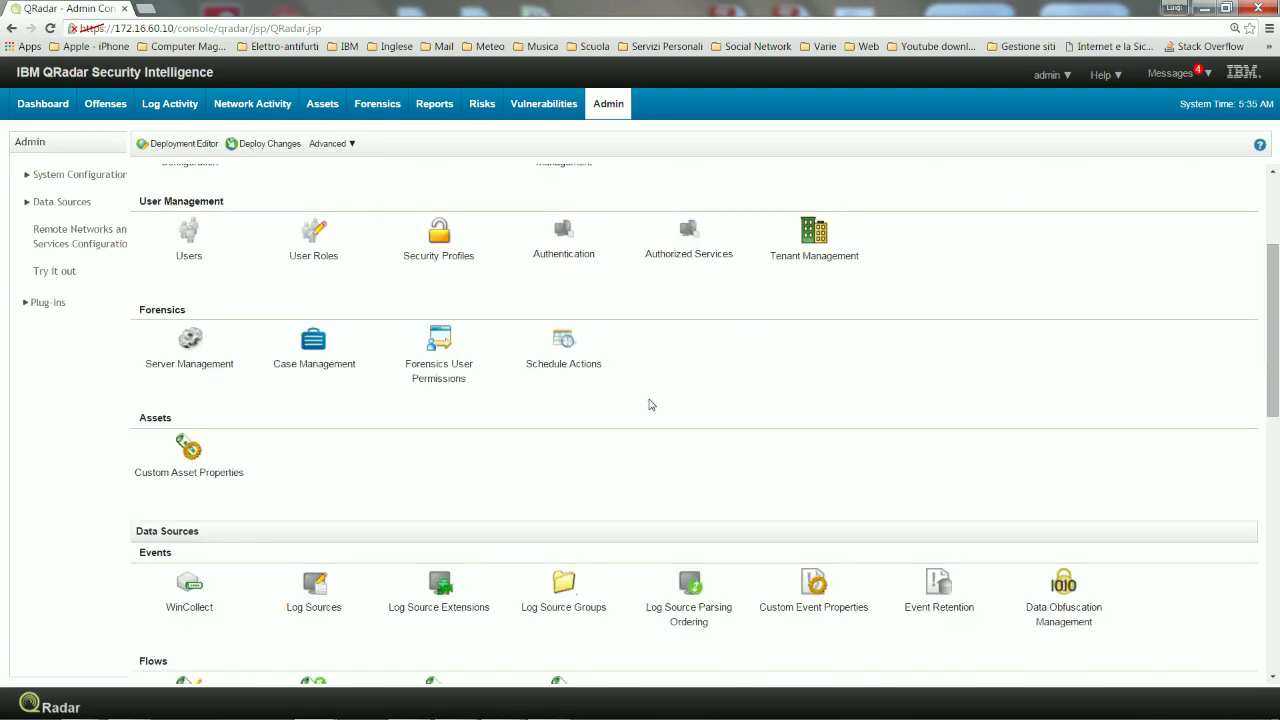
Reopen the list of defined custom actions and move its window towards the middle of the screen
scroll(649, 404, down, 3)
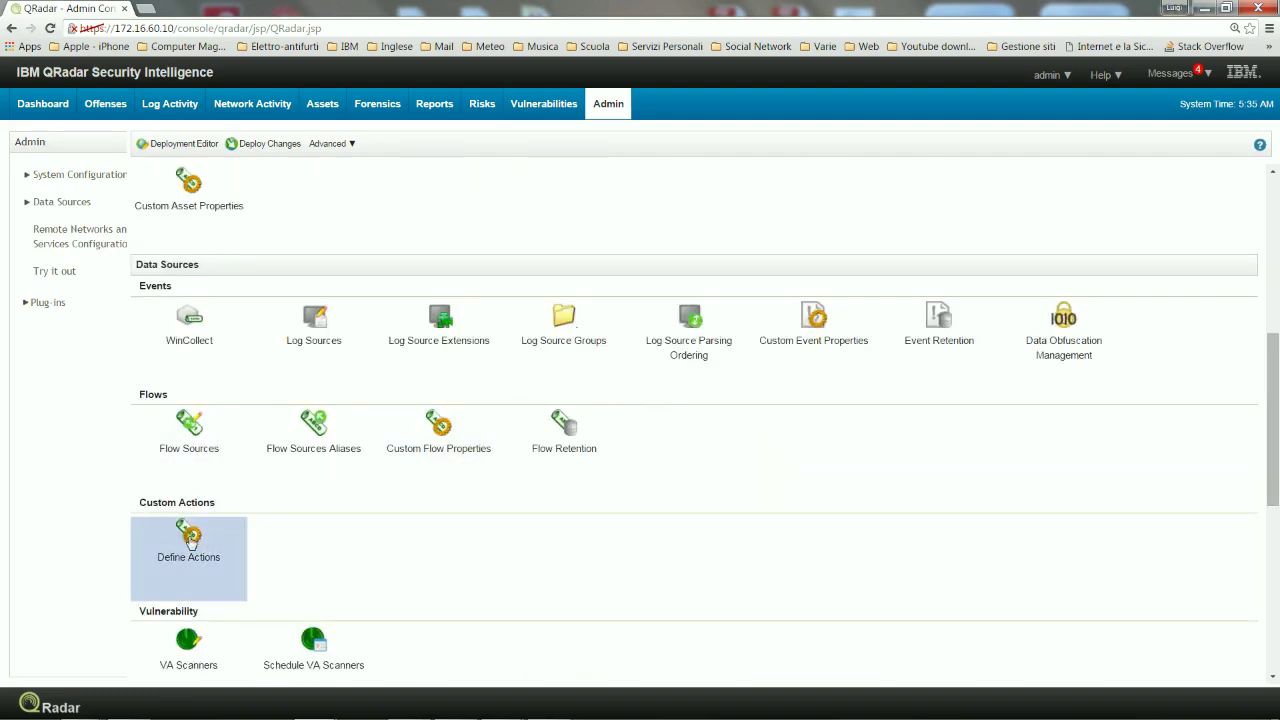
click(190, 537)
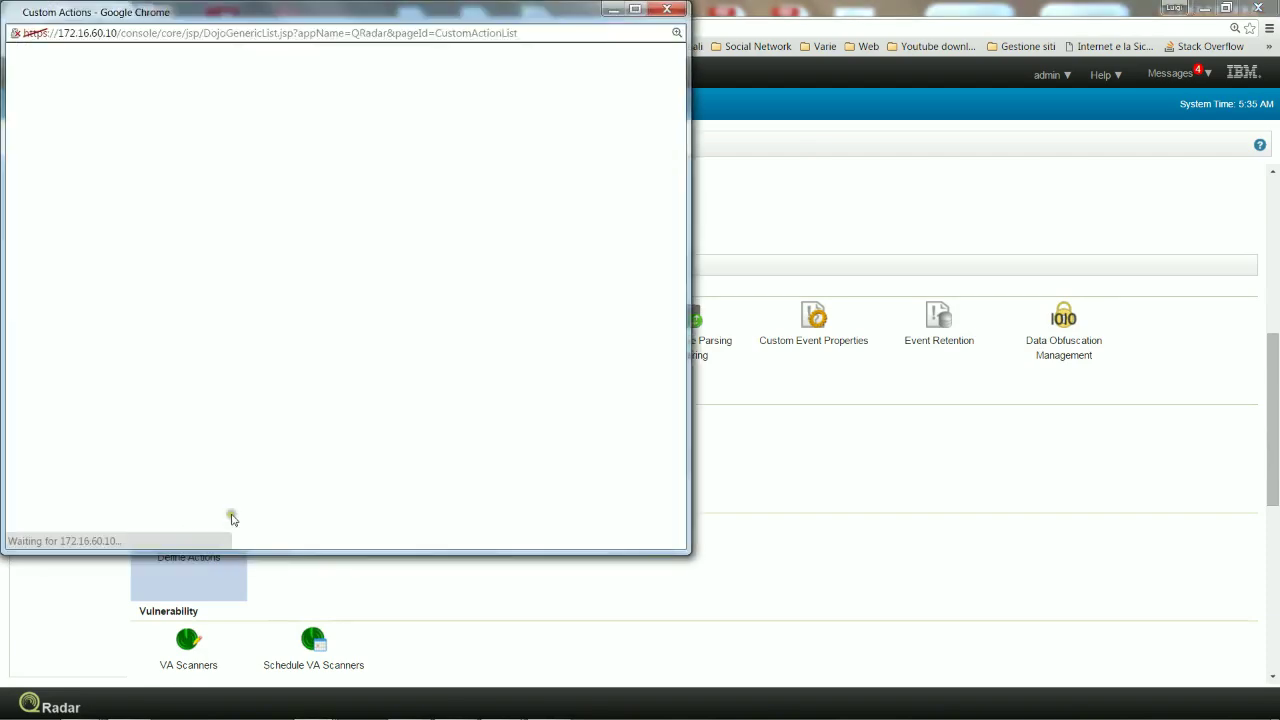
drag(369, 14, 647, 90)
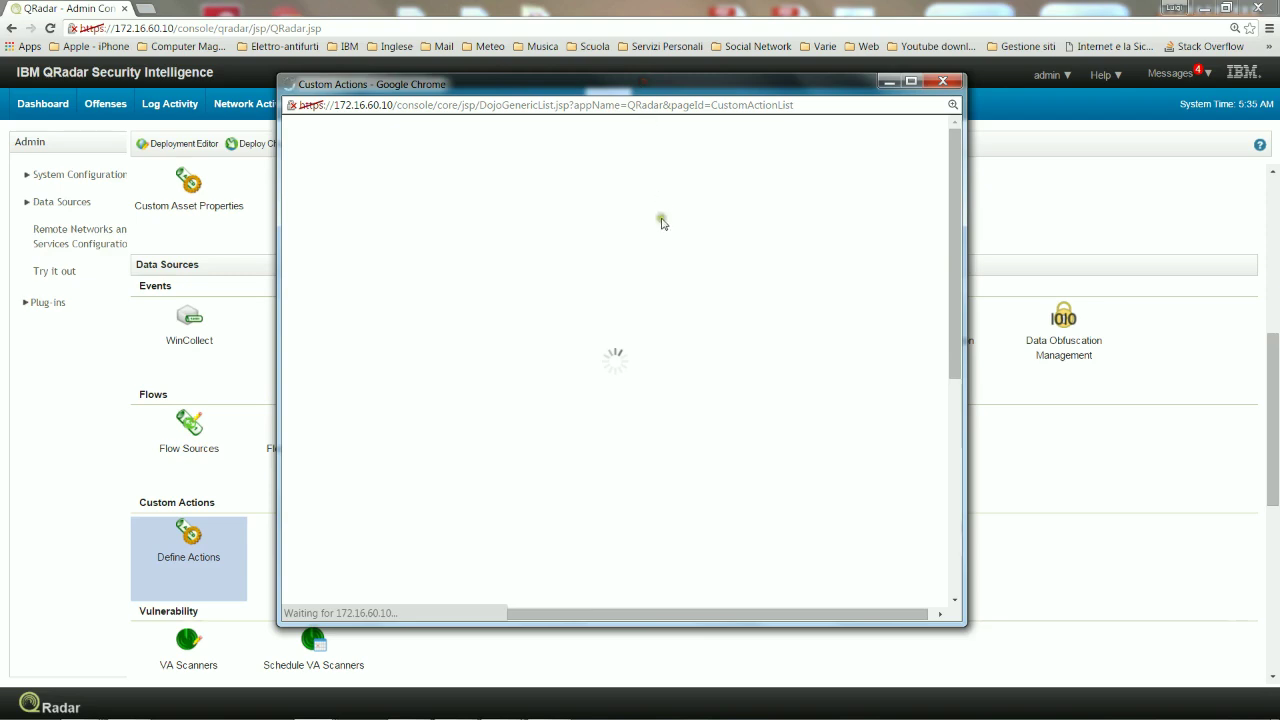
Run a test execution of the mioscript custom action
click(332, 192)
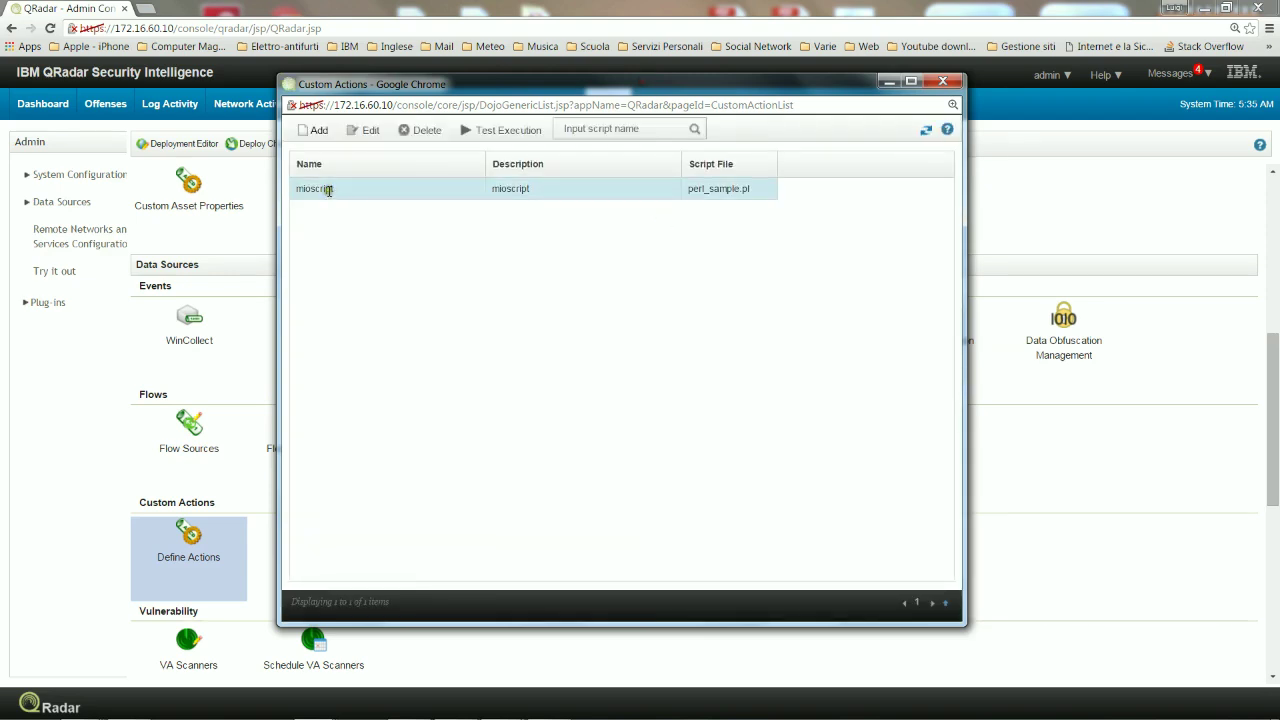
click(329, 190)
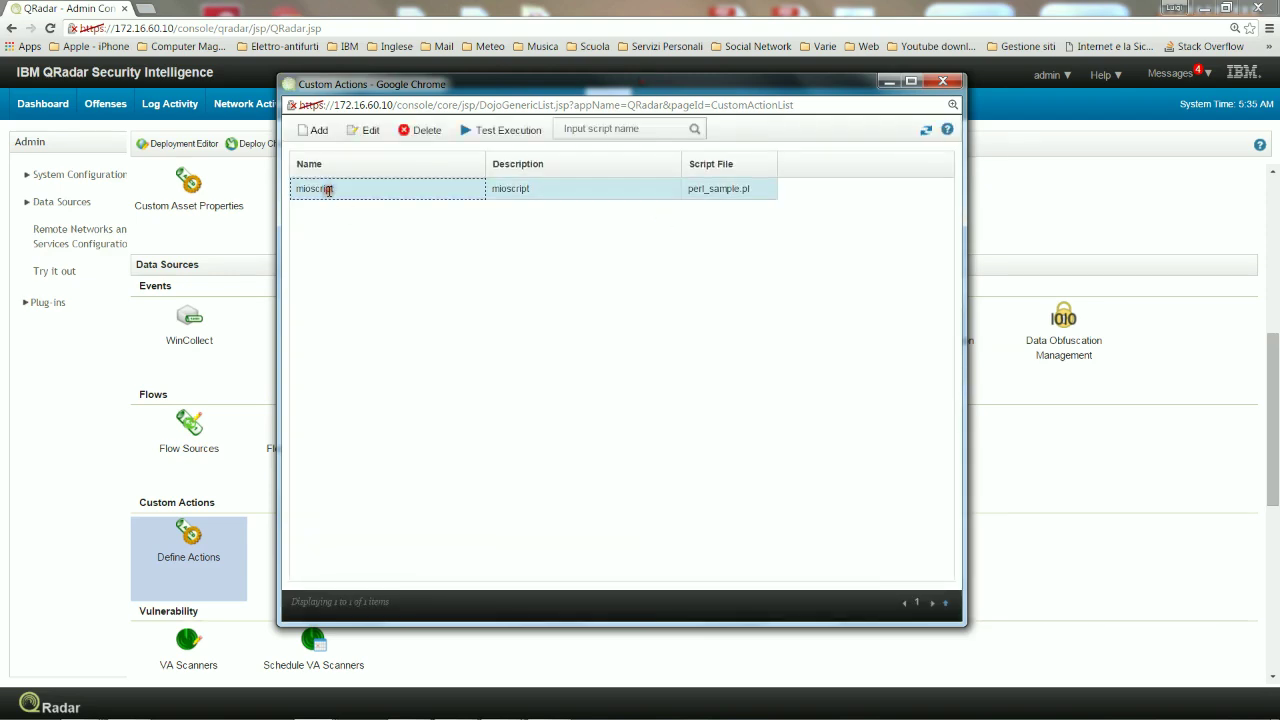
click(489, 134)
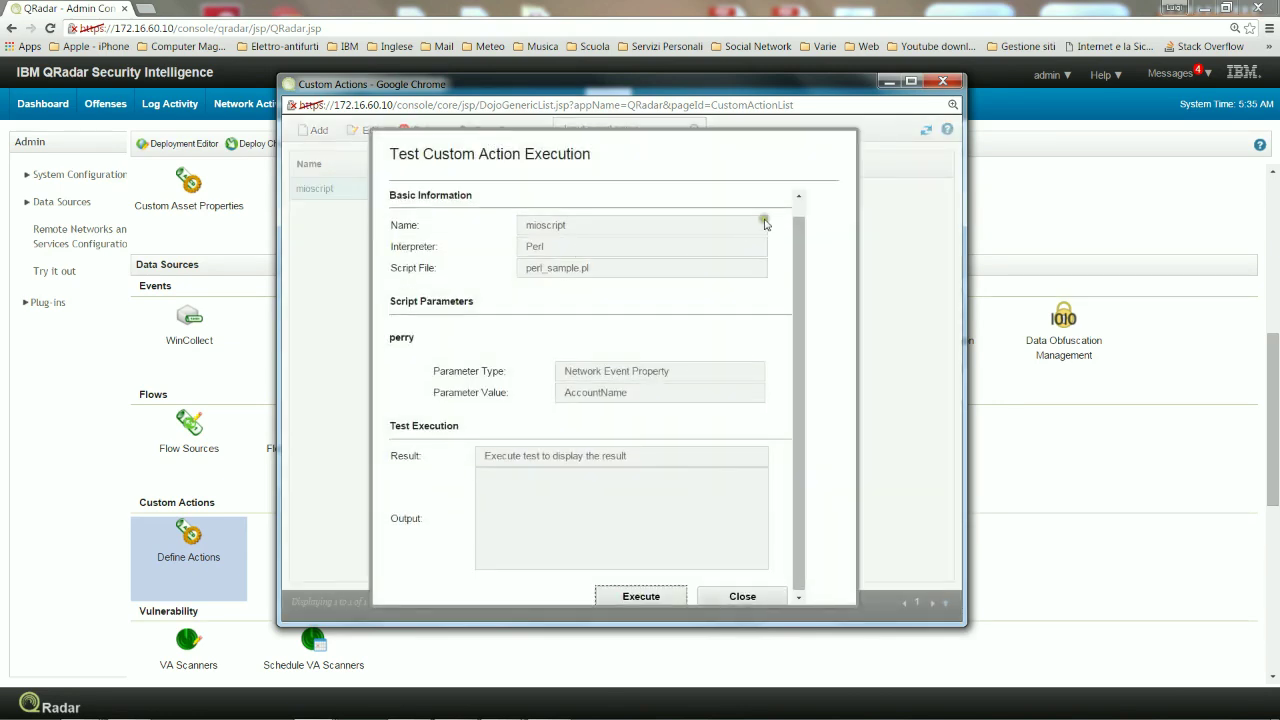
mouse_move(796, 217)
mouse_down()
mouse_move(811, 380)
mouse_move(803, 490)
mouse_up()
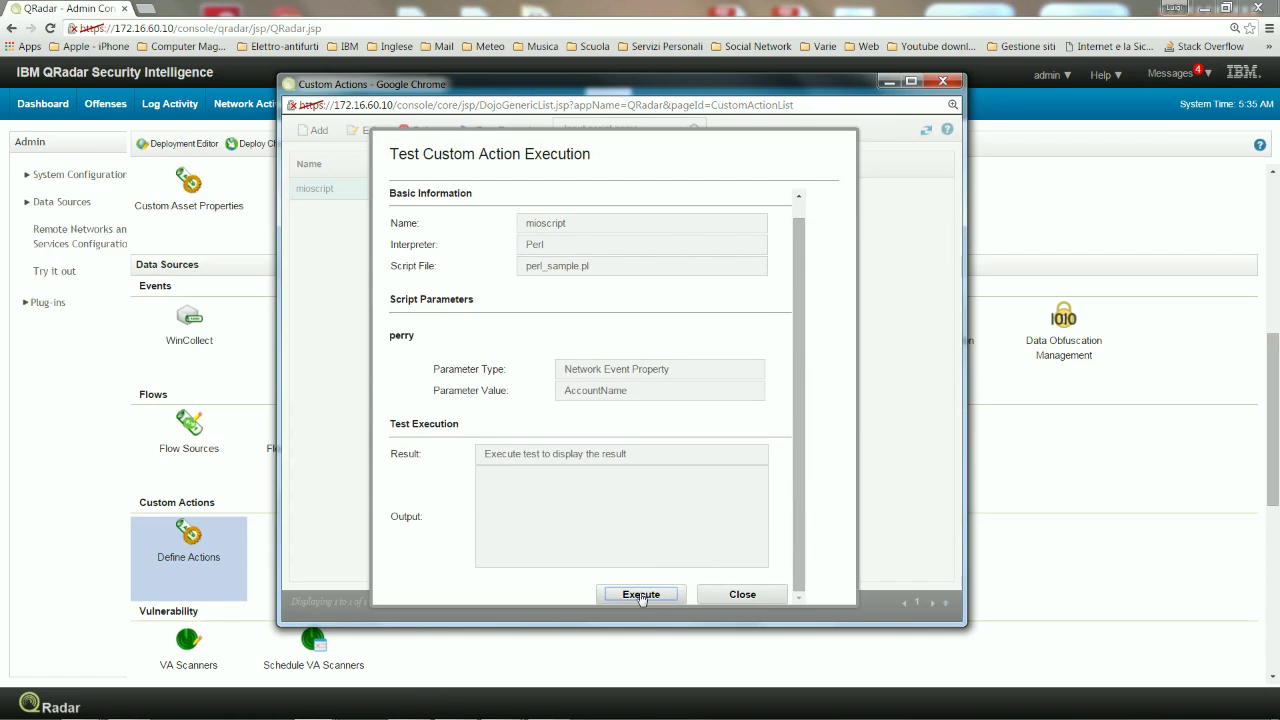
click(641, 595)
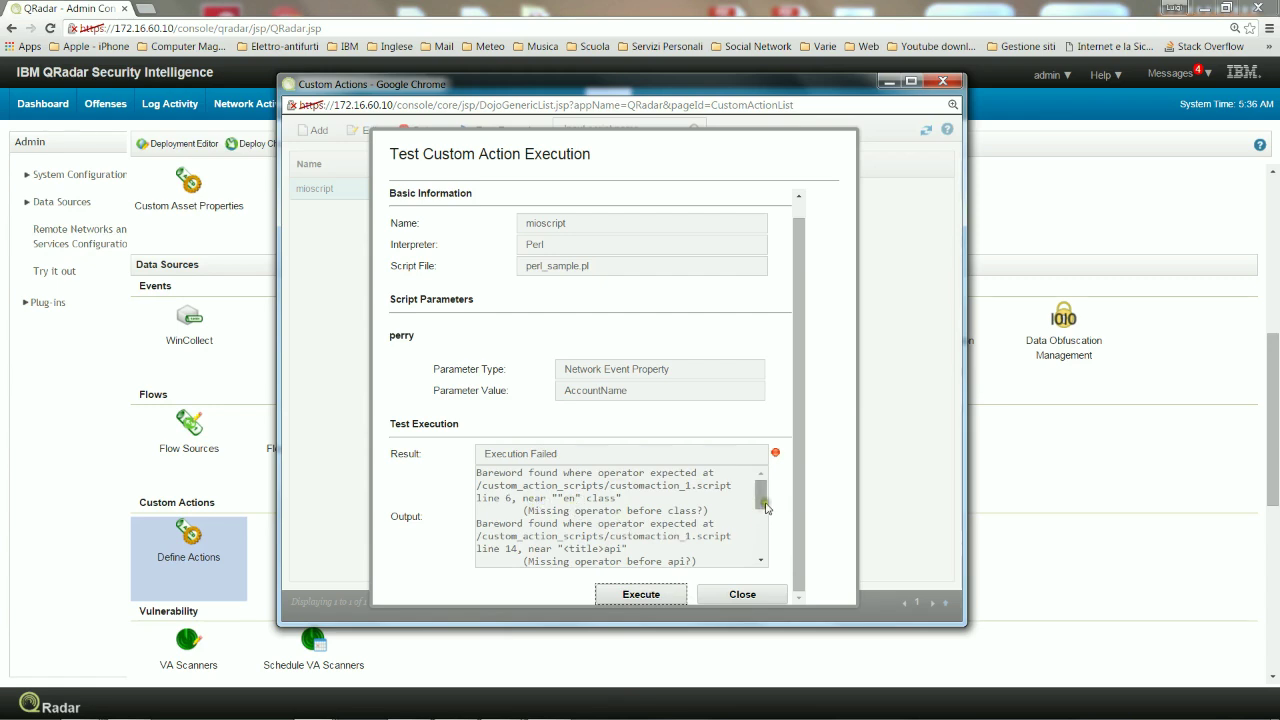
Read through the test execution output and close both the test dialog and the Custom Actions window
mouse_move(763, 498)
mouse_down()
mouse_move(765, 534)
mouse_move(767, 496)
mouse_move(764, 511)
mouse_up()
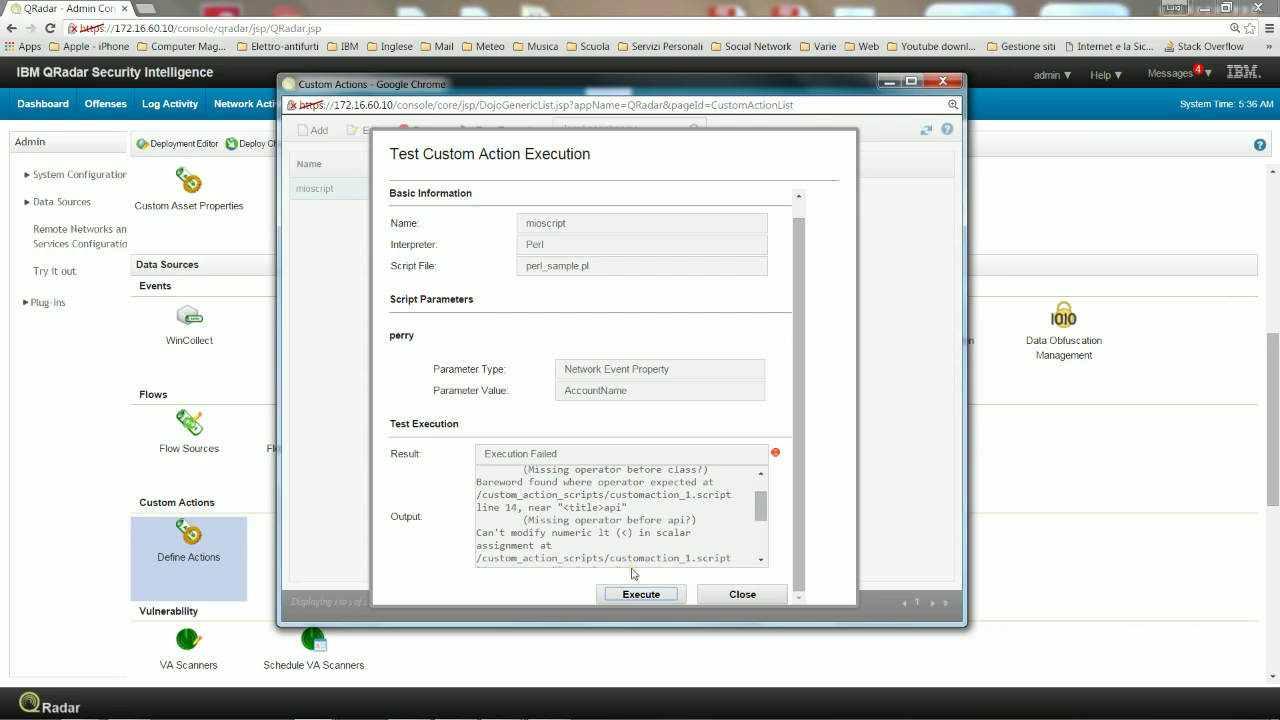
click(730, 594)
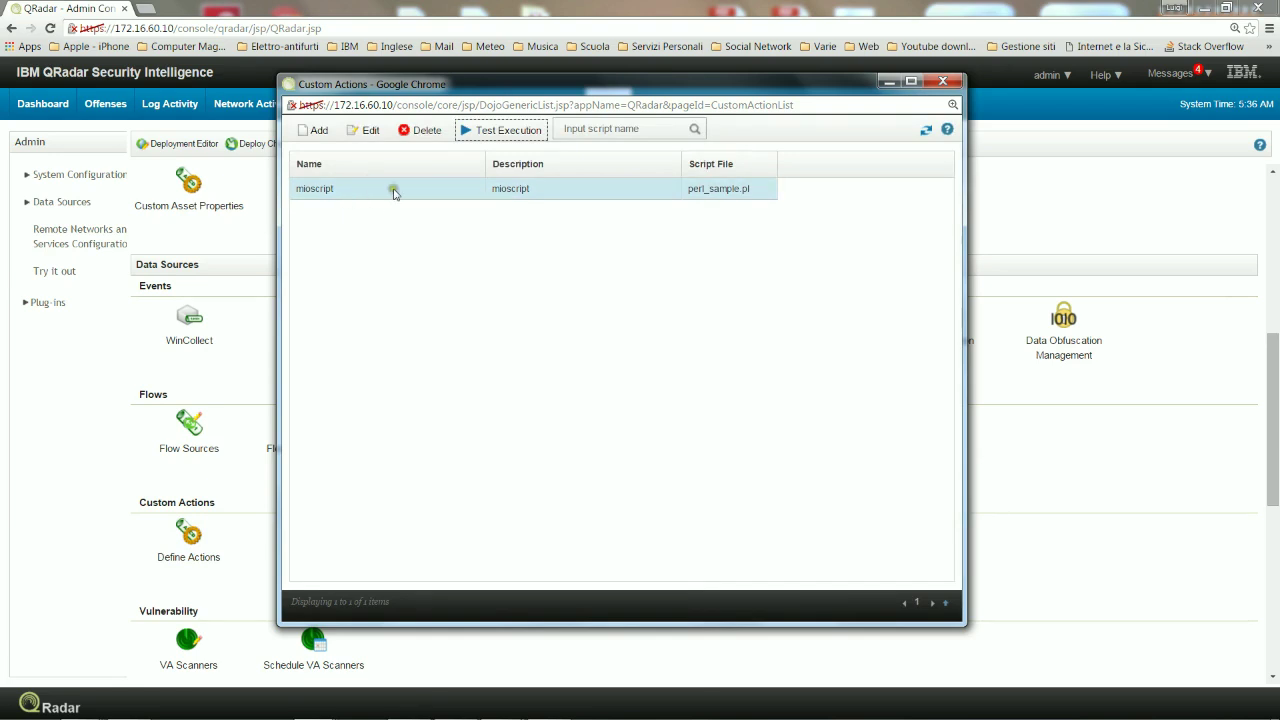
click(940, 82)
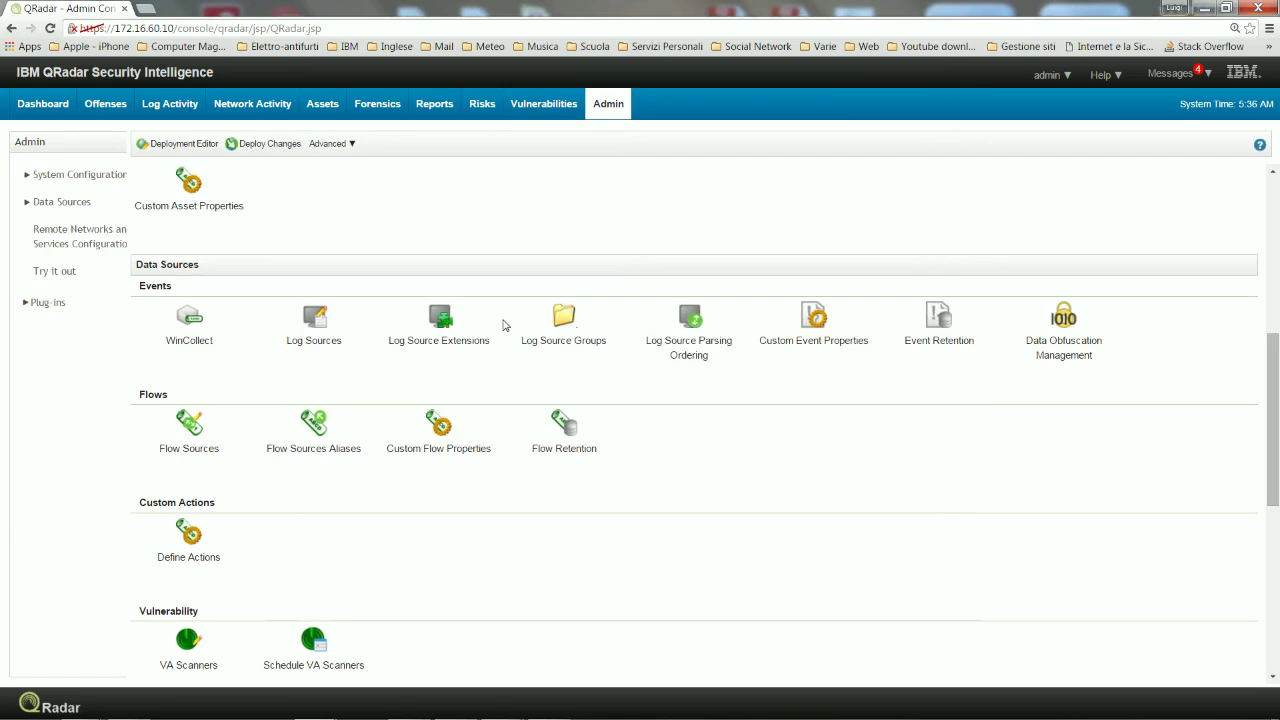
click(586, 337)
scroll(363, 209, up, 10)
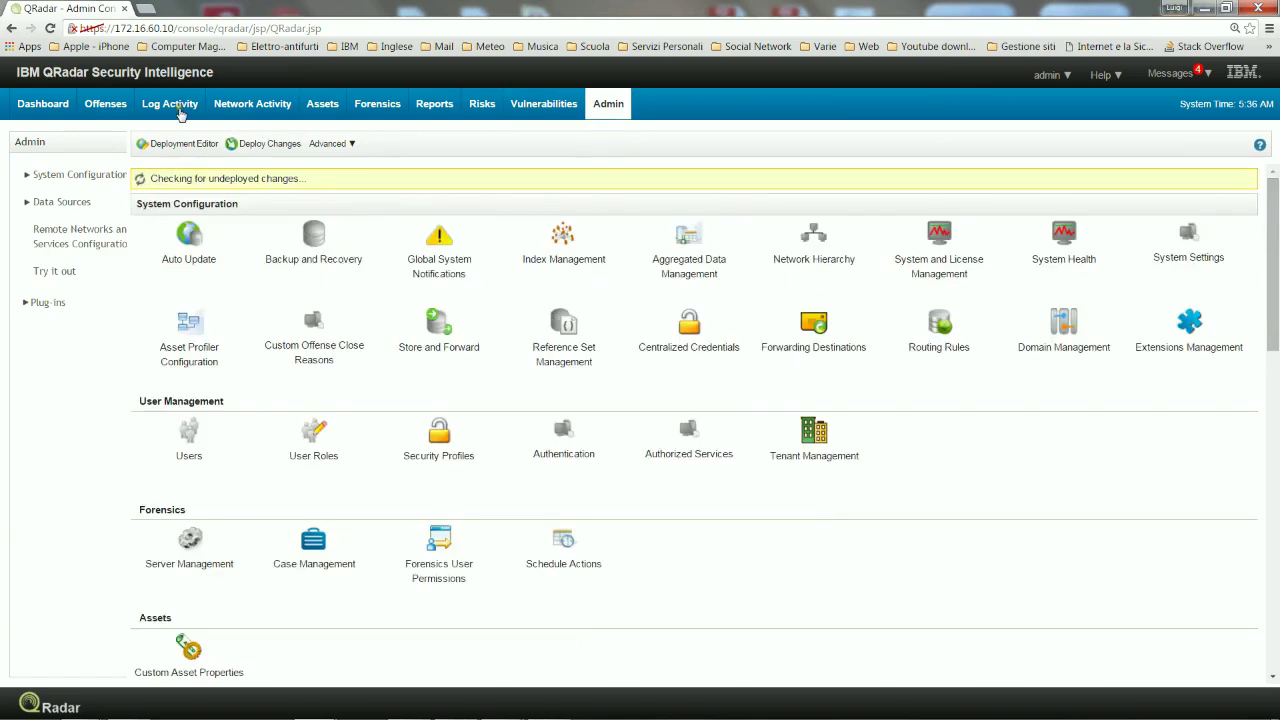
click(170, 104)
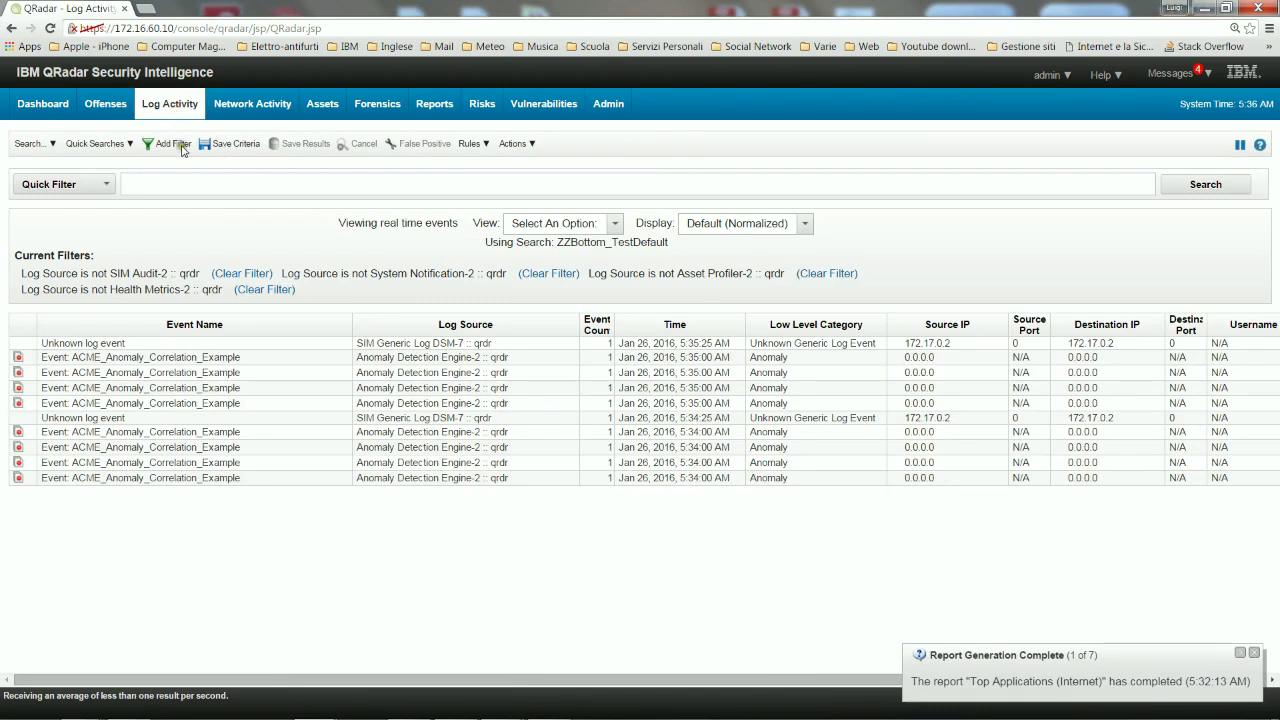
key(XF86AudioMute)
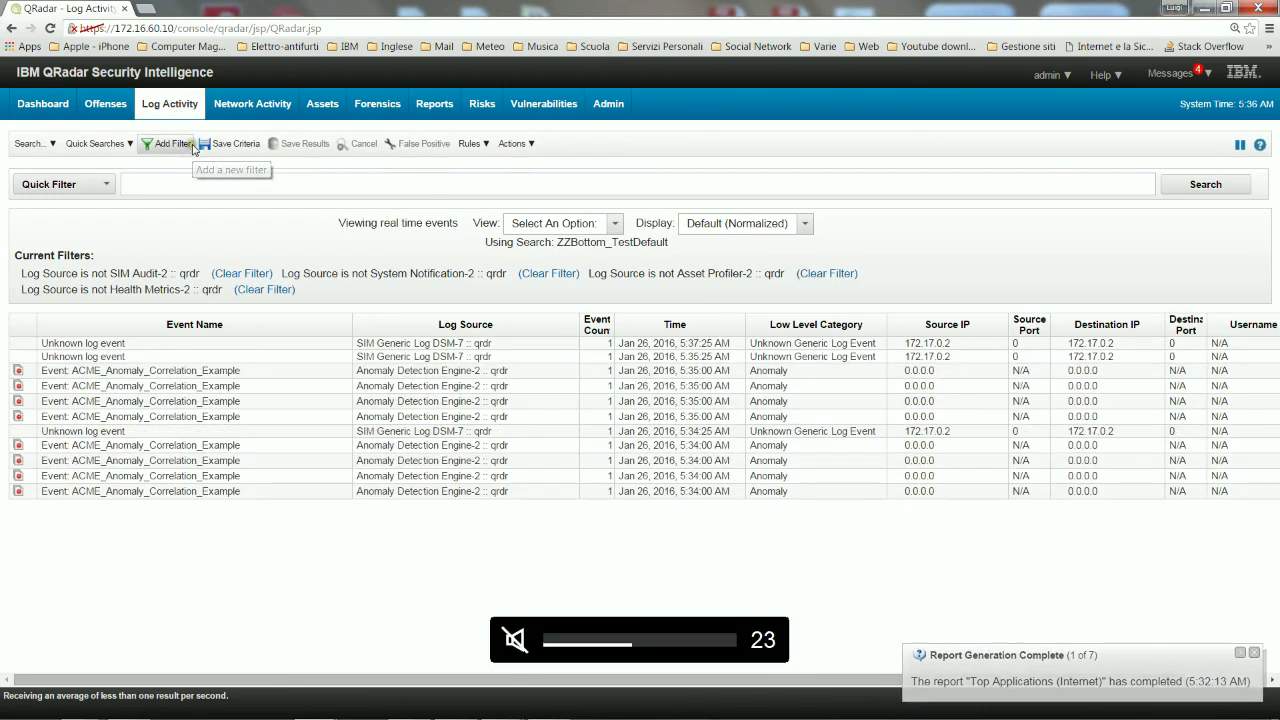
Go to the offense rules and start a new event rule named miarule
click(121, 112)
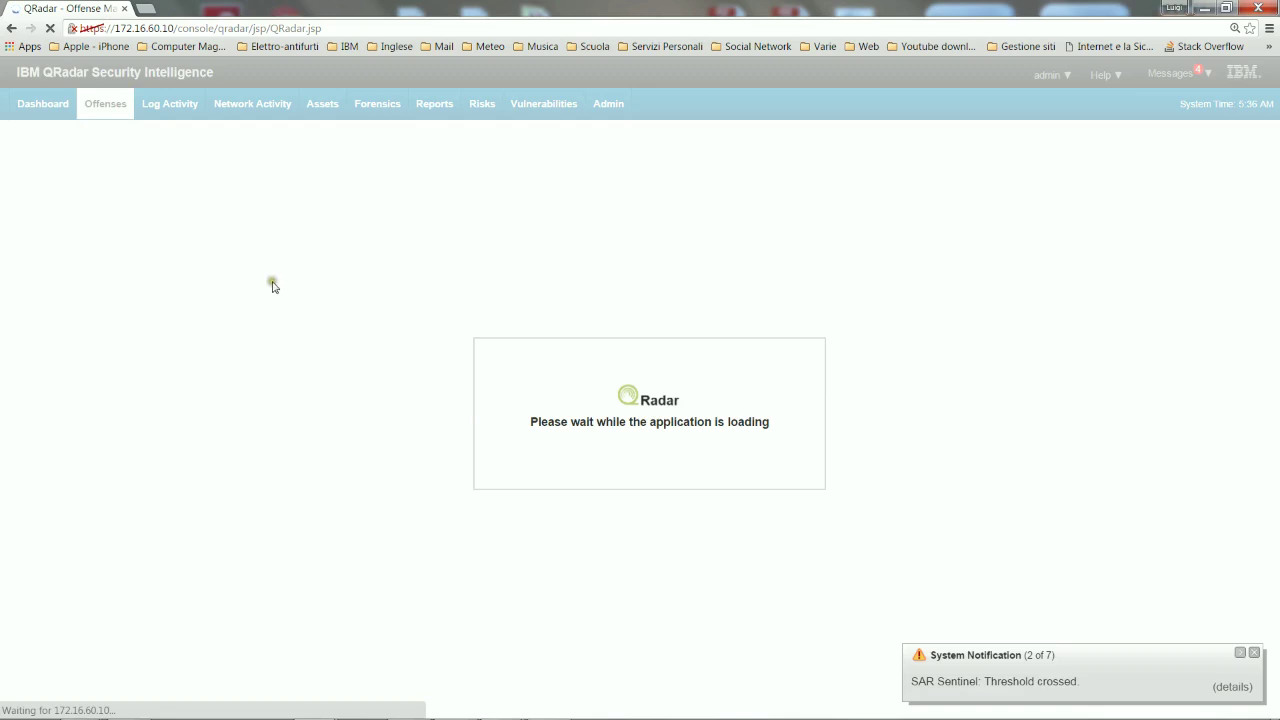
click(48, 340)
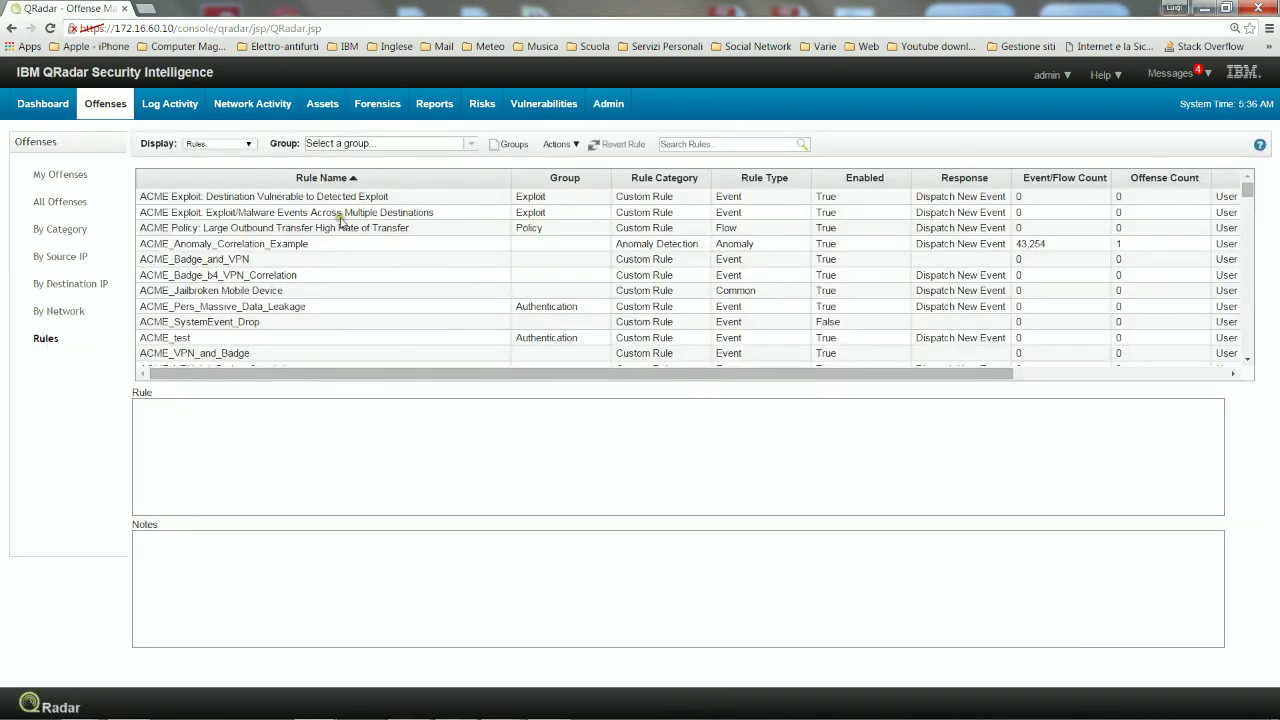
click(577, 145)
click(577, 165)
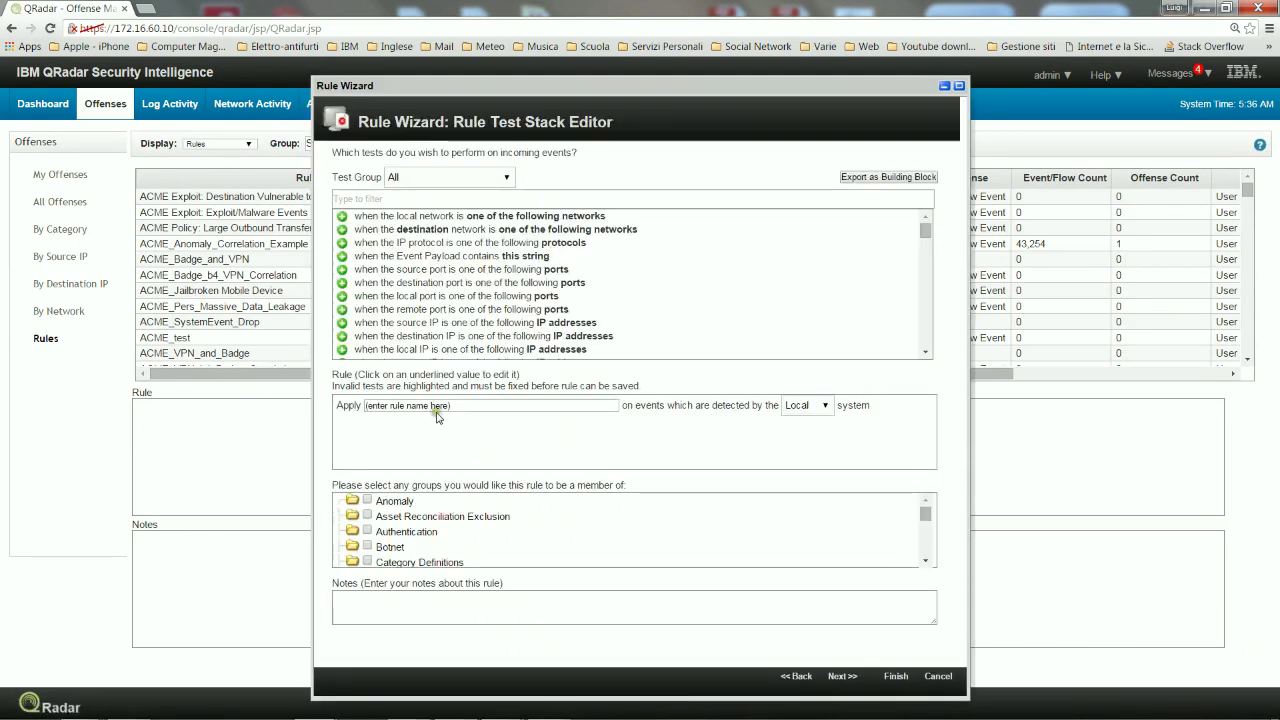
click(438, 406)
text(miarule)
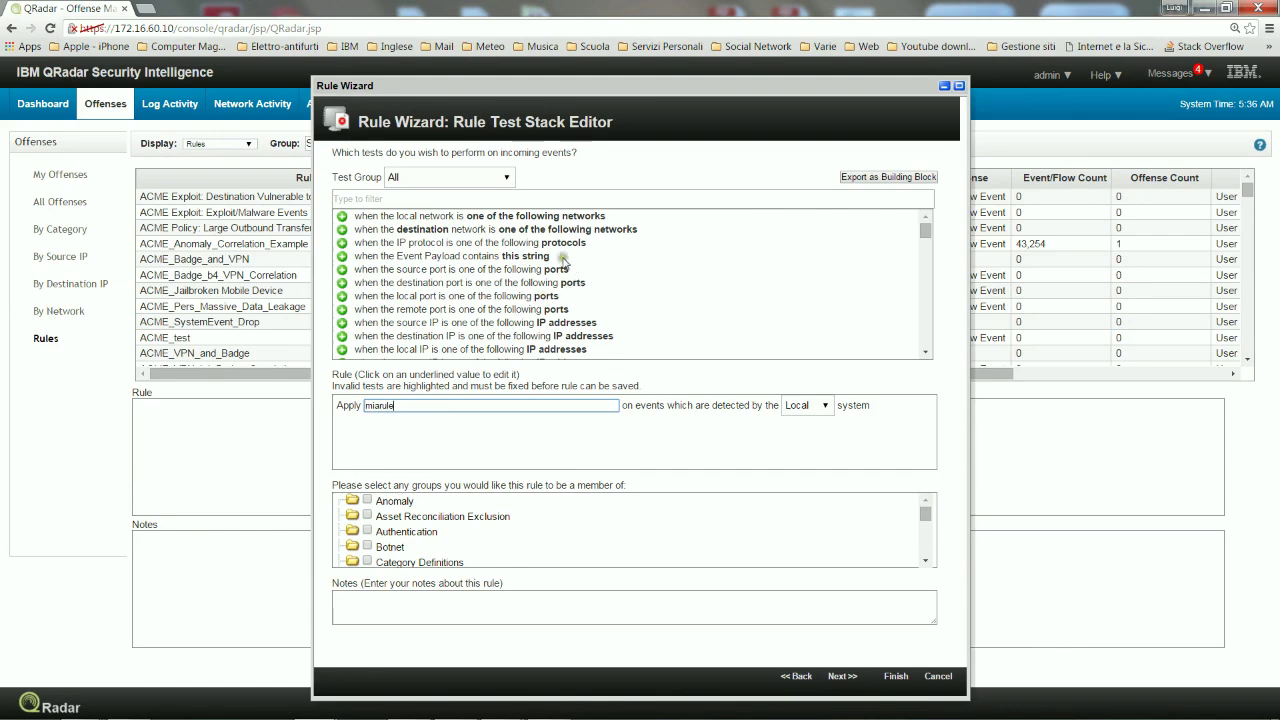
Add a test to the rule that matches events whose source IP is 172.16.90.101
double_click(344, 322)
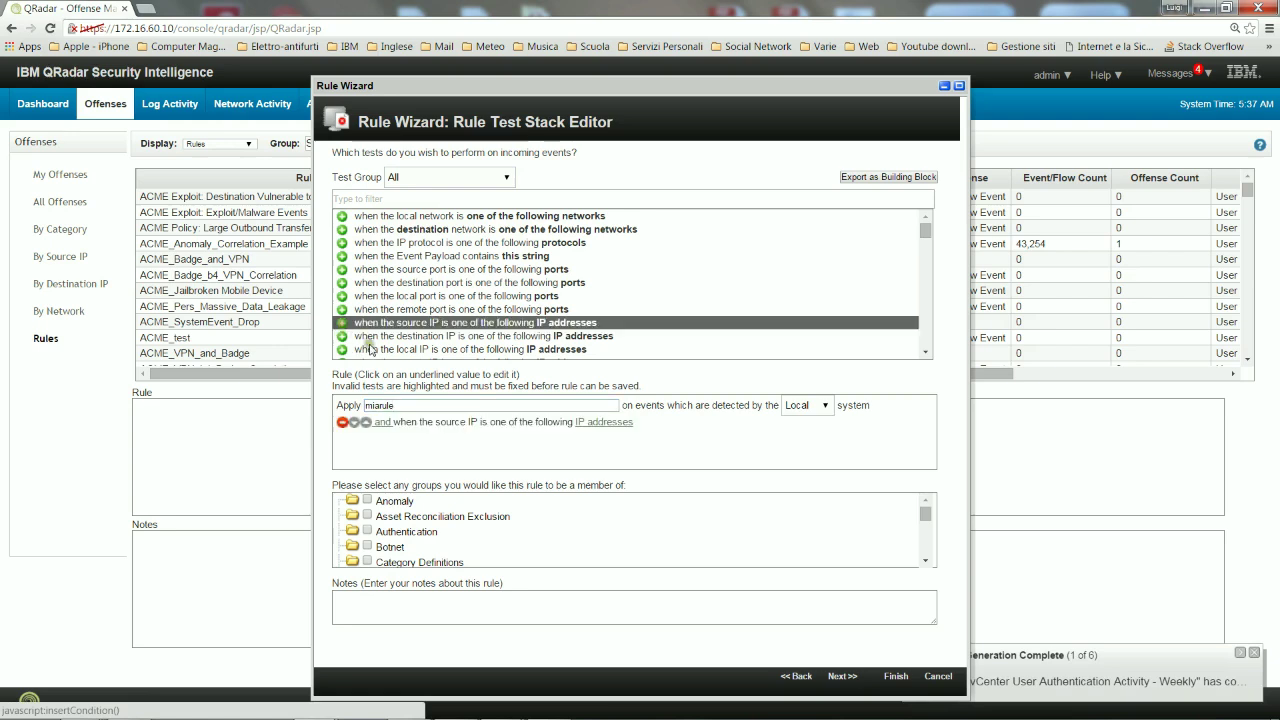
click(620, 424)
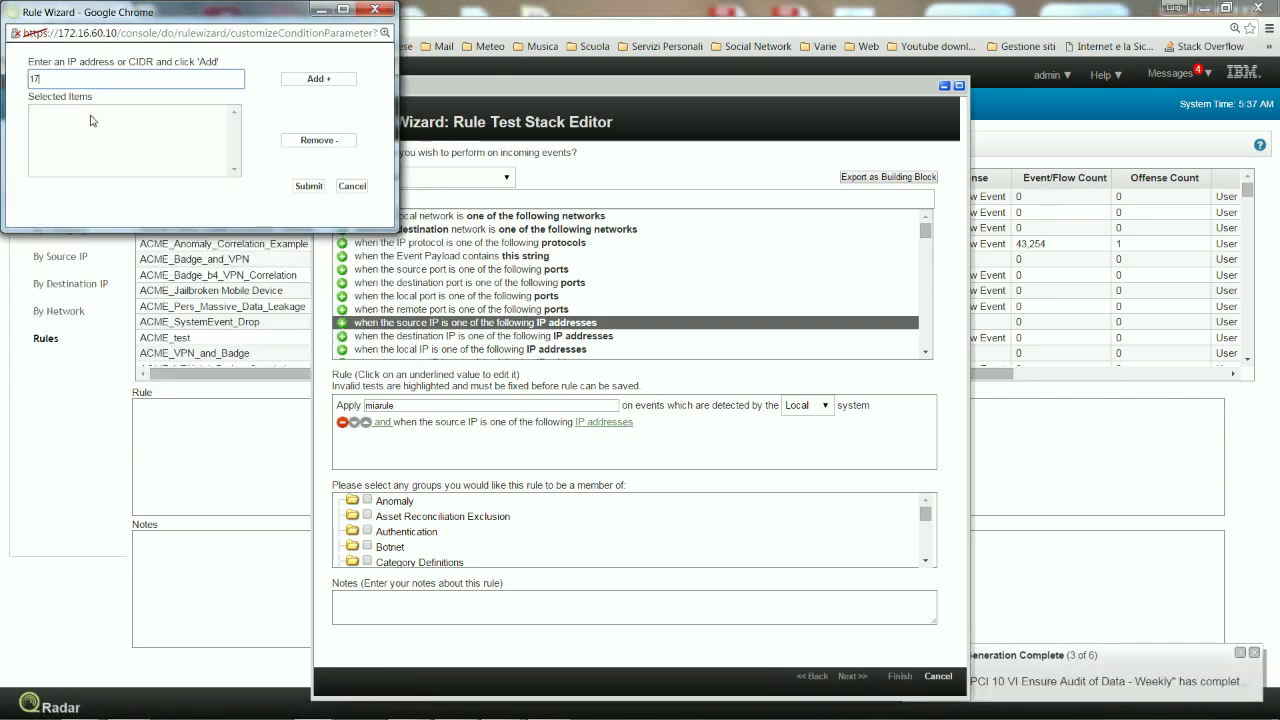
text(172.16.90.101)
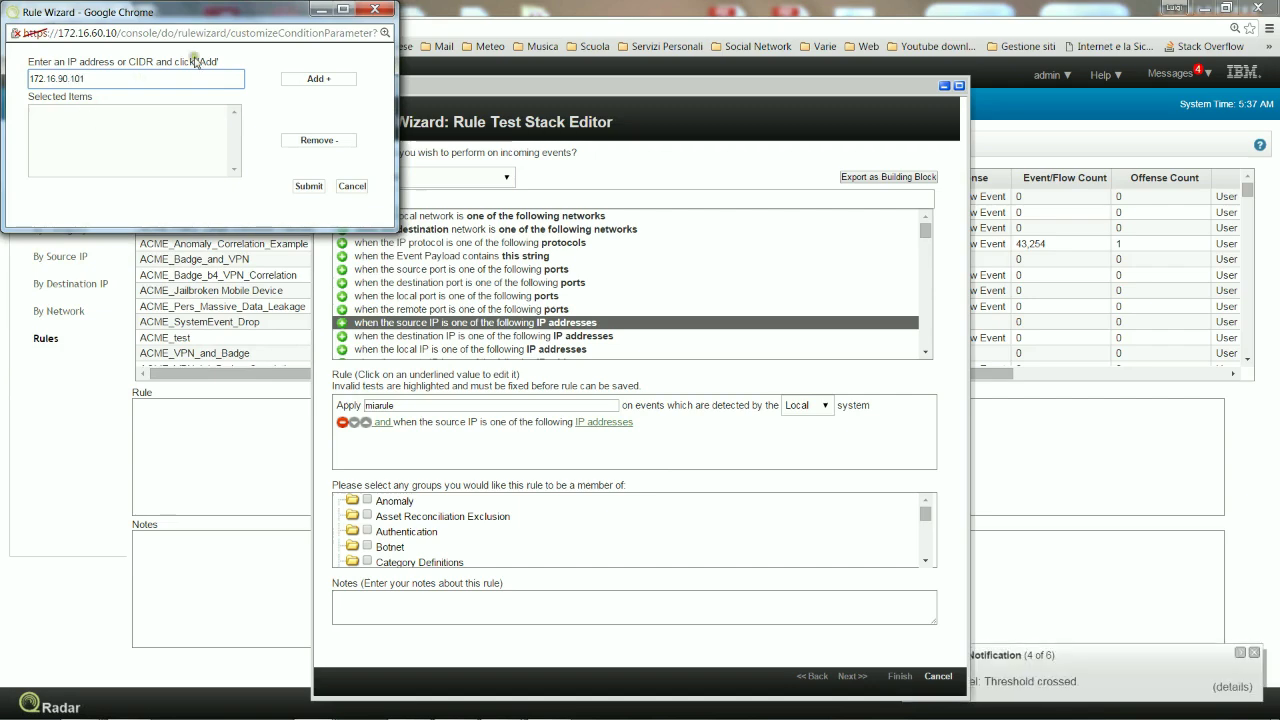
click(316, 79)
click(308, 186)
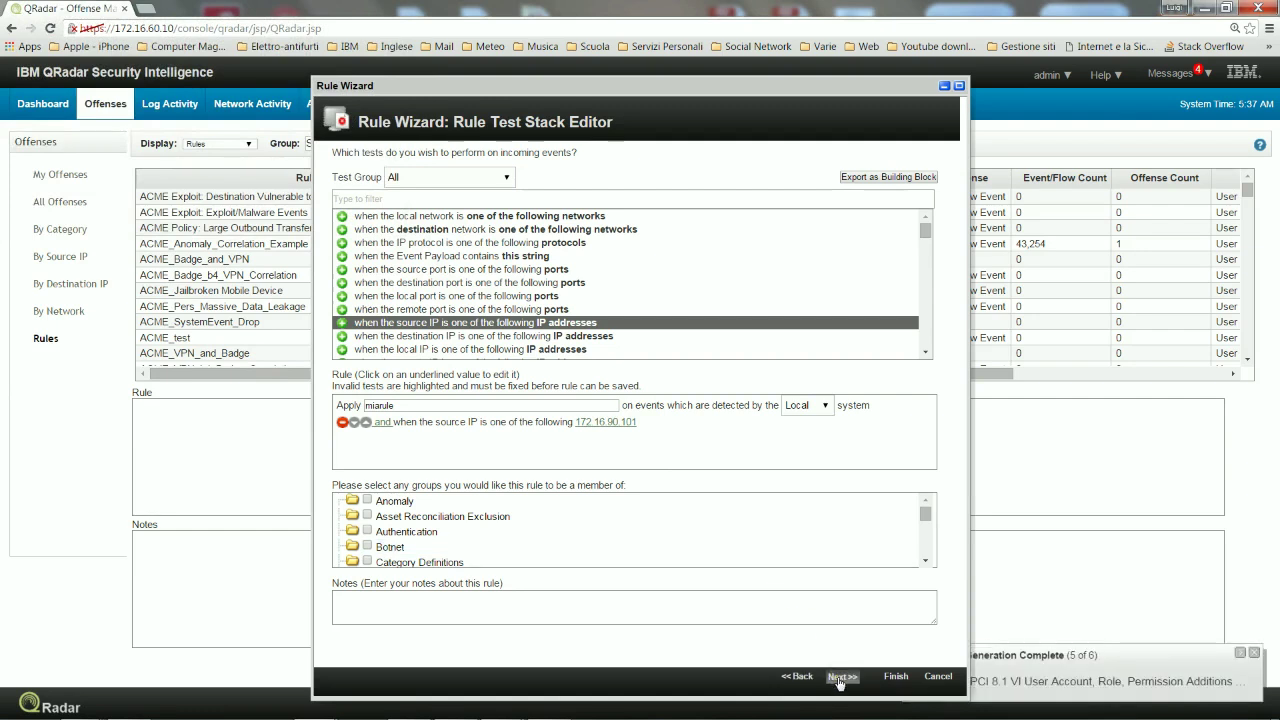
Set the rule response to execute the mioscript custom action and leave the Rule Wizard
click(840, 677)
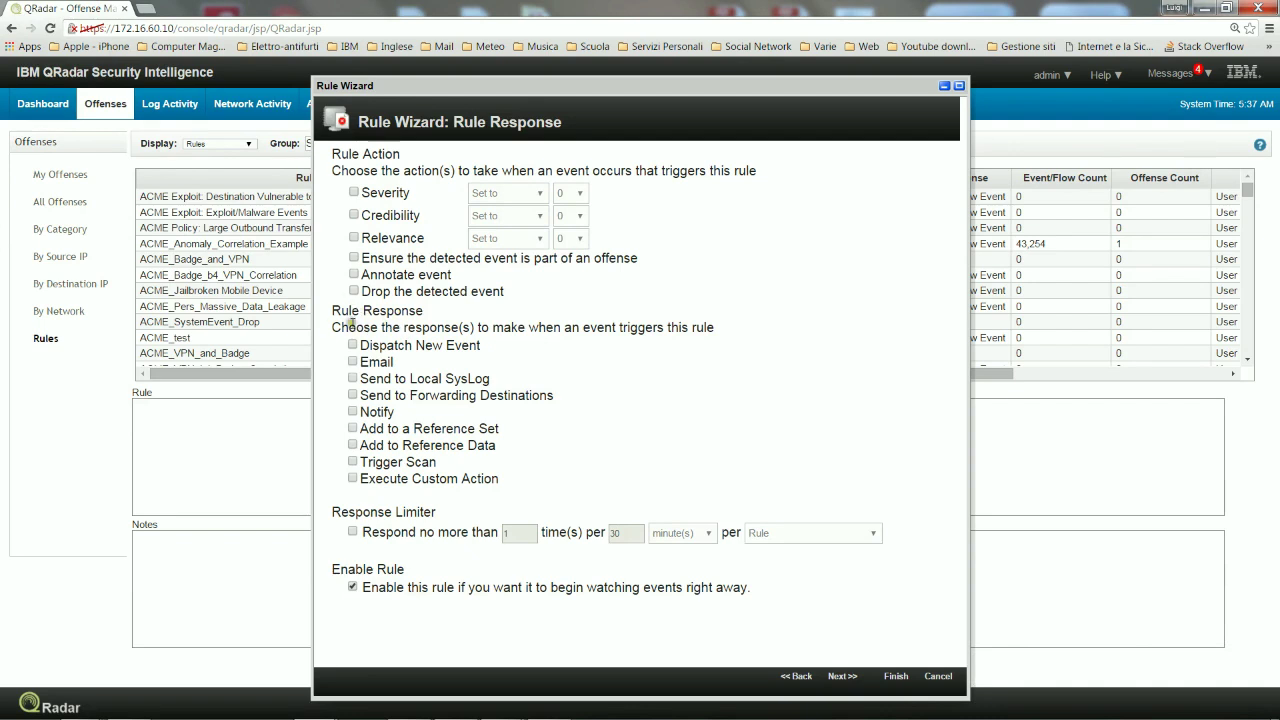
click(353, 479)
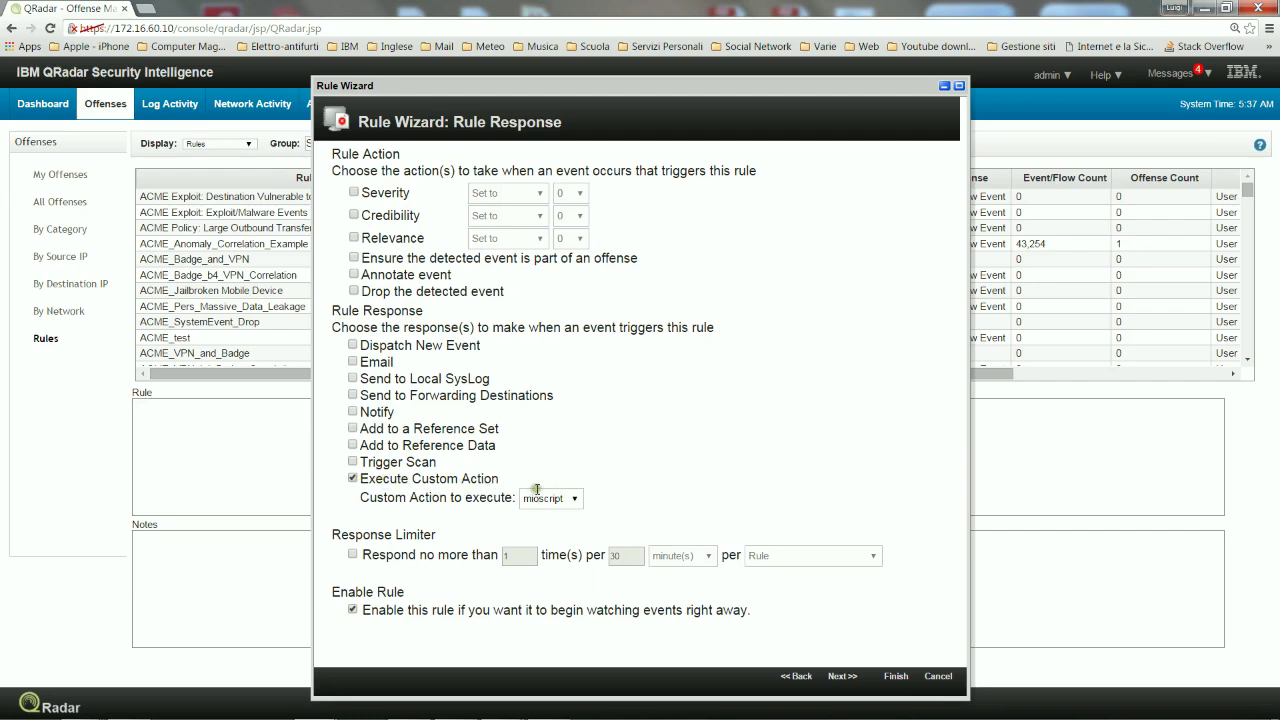
click(575, 499)
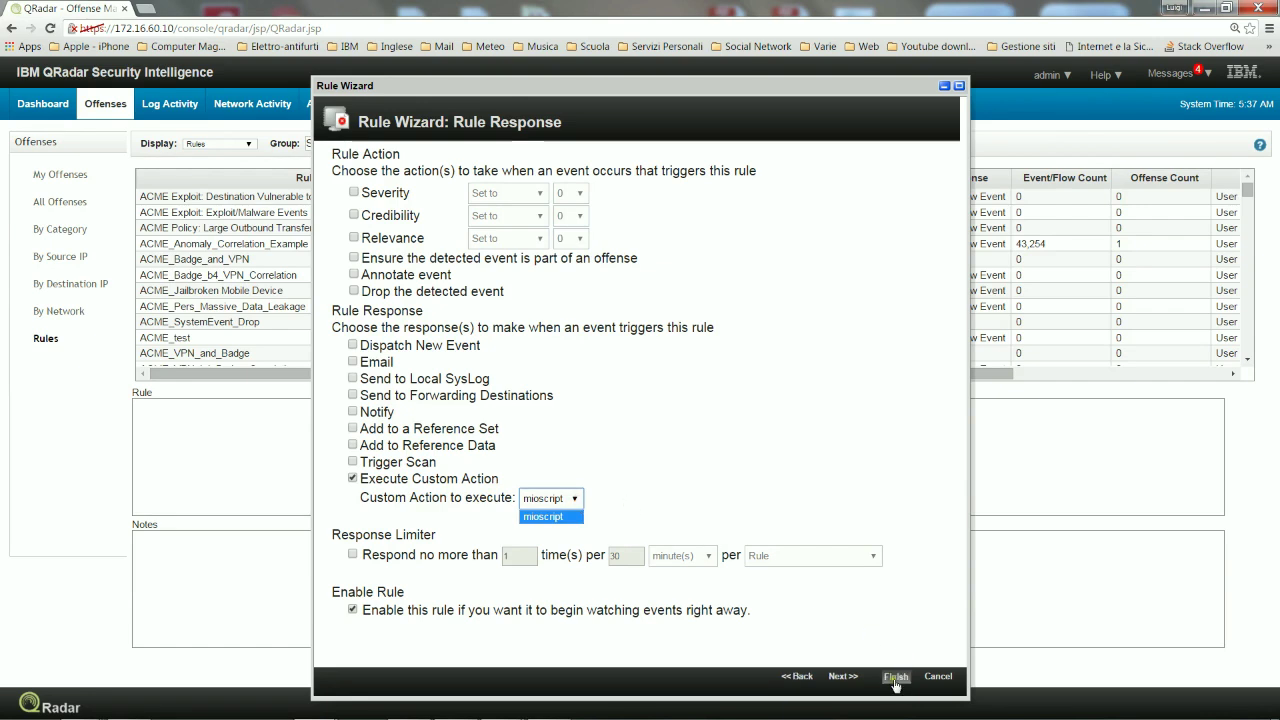
click(937, 677)
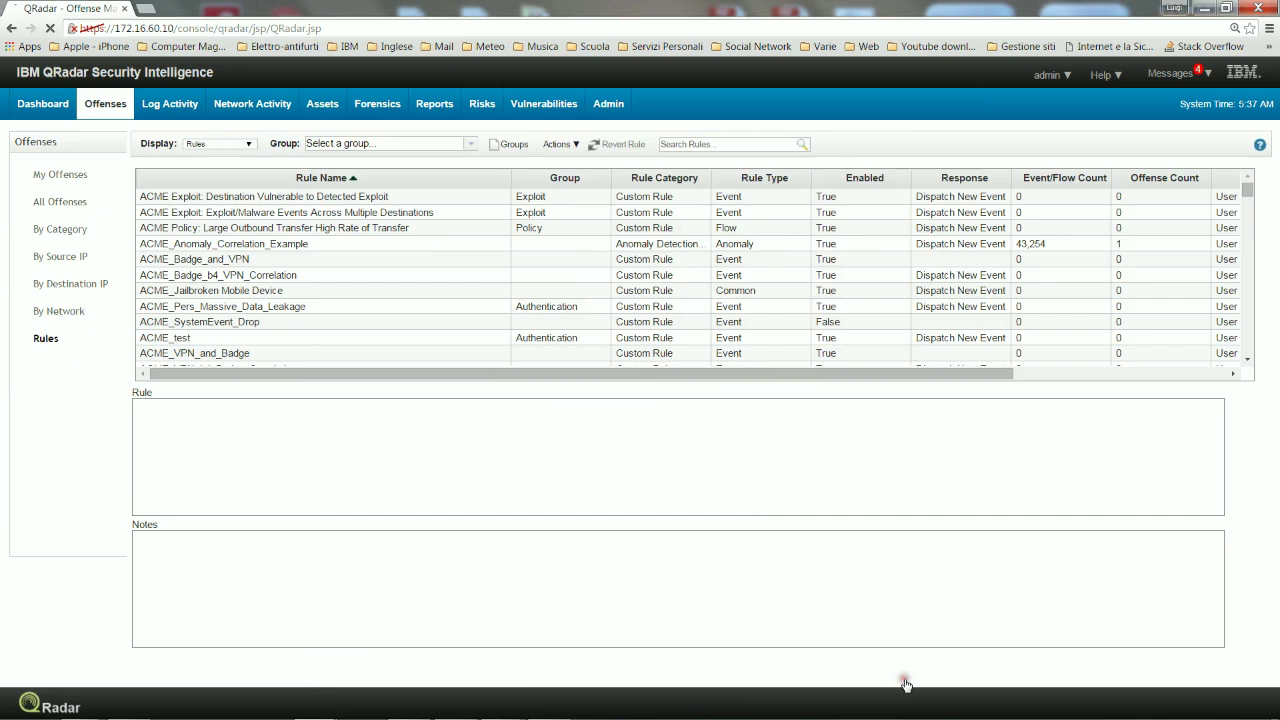